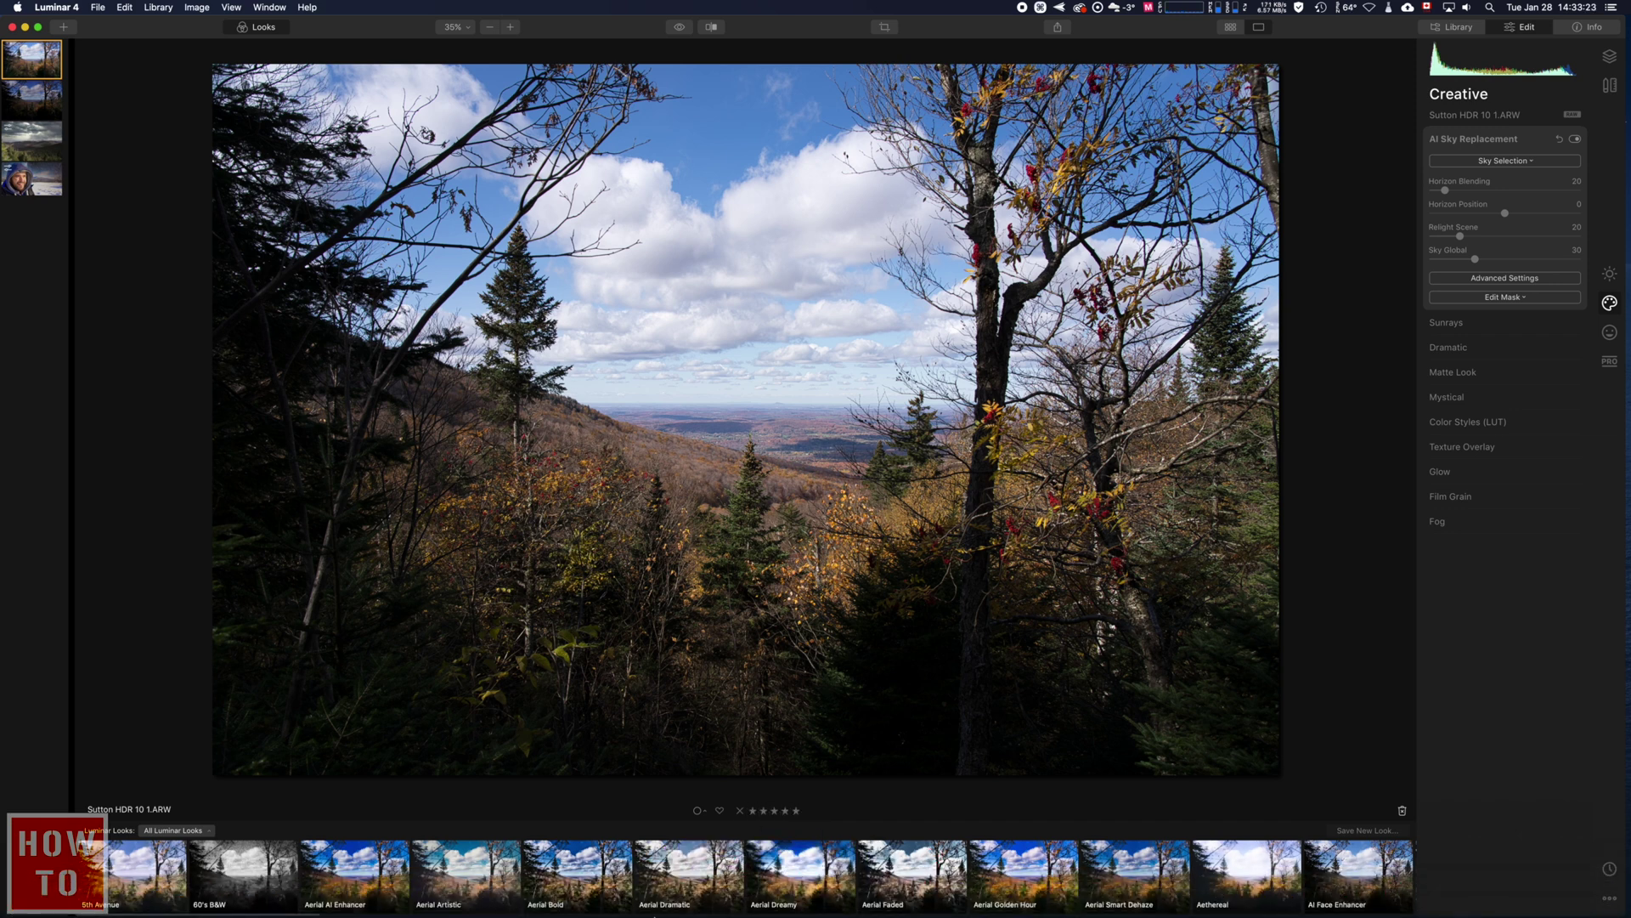
Switch from Luminar 4 to Aurora HDR 2019 using its Dock icon
mouse_move(654, 909)
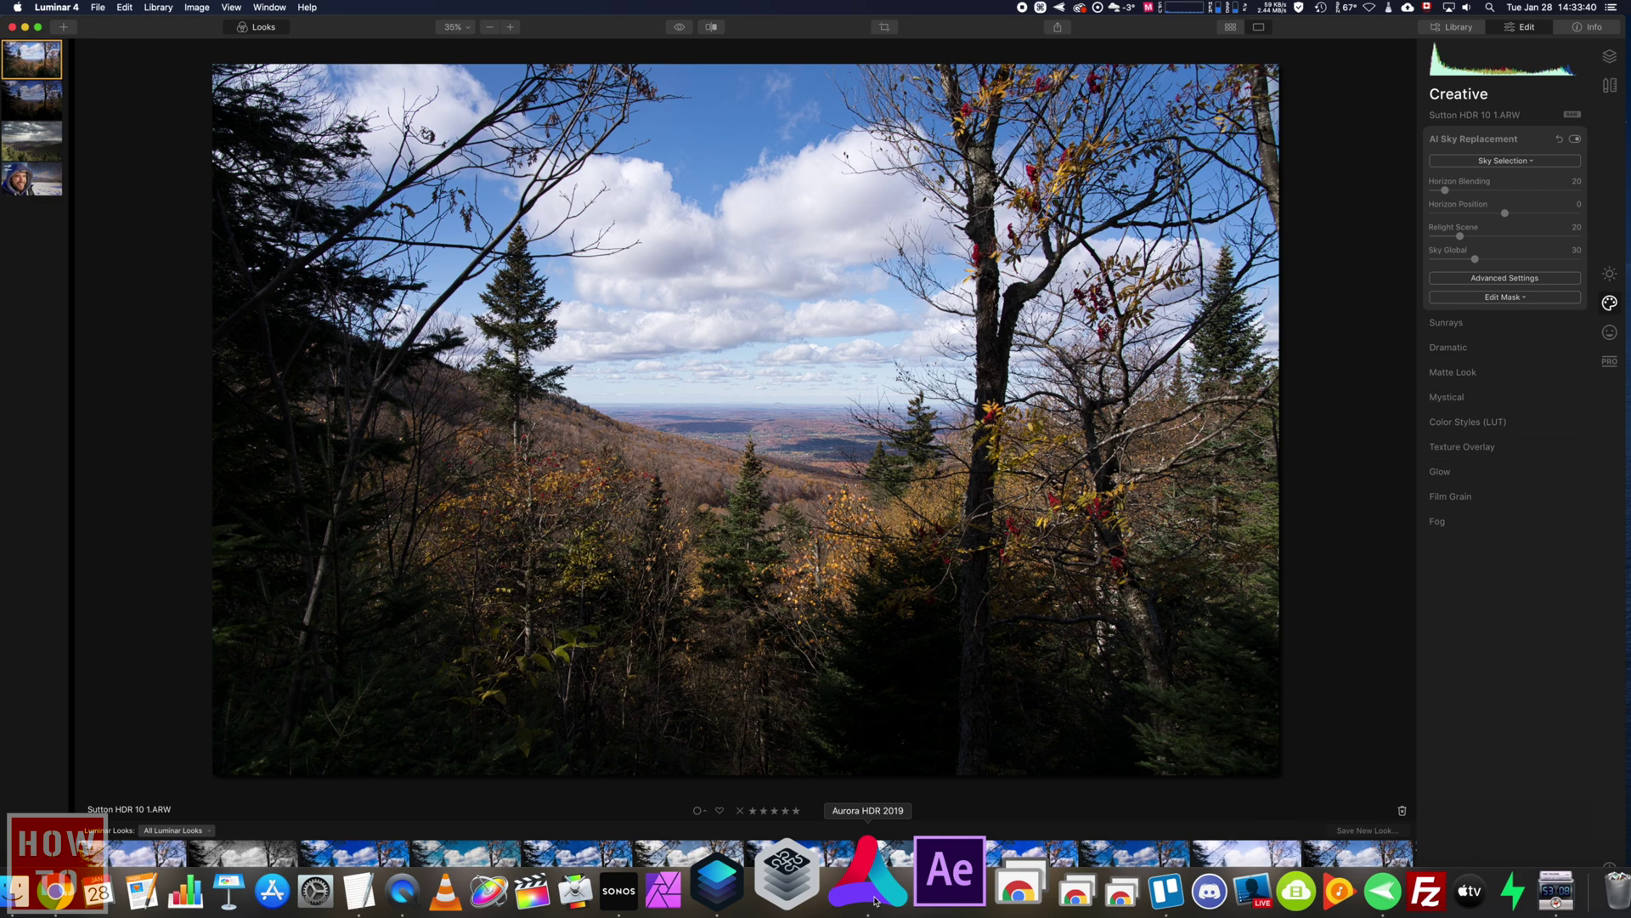
left_click(875, 901)
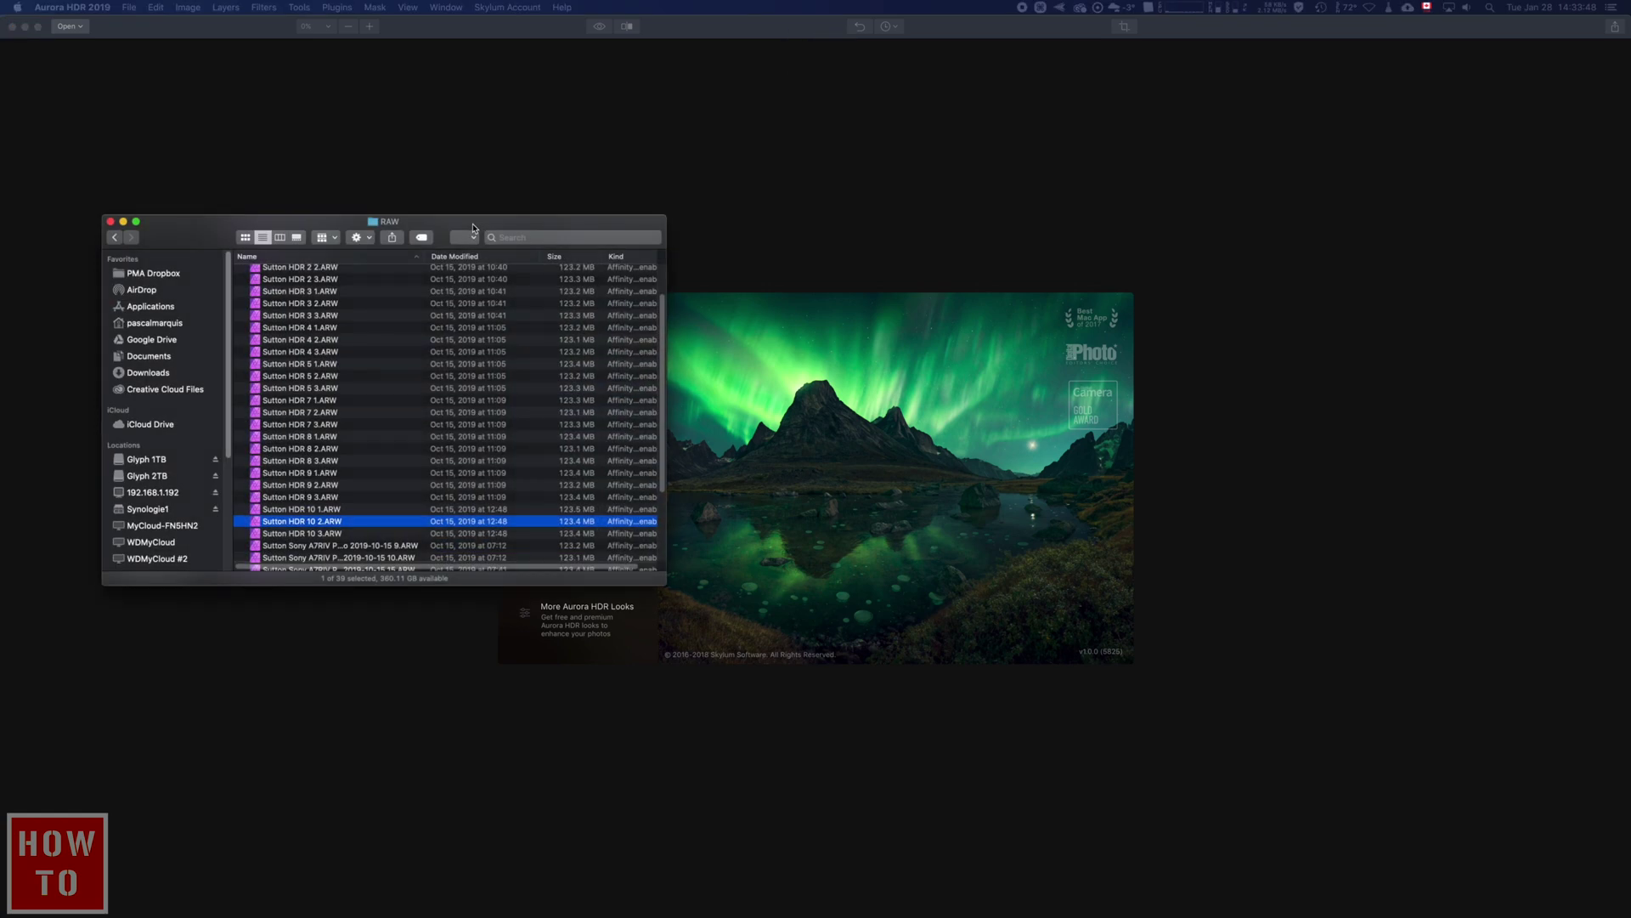
Select Sutton HDR 10 1, 2 and 3.ARW in the RAW folder and drag them into Aurora HDR
left_click_drag(473, 227, 460, 214)
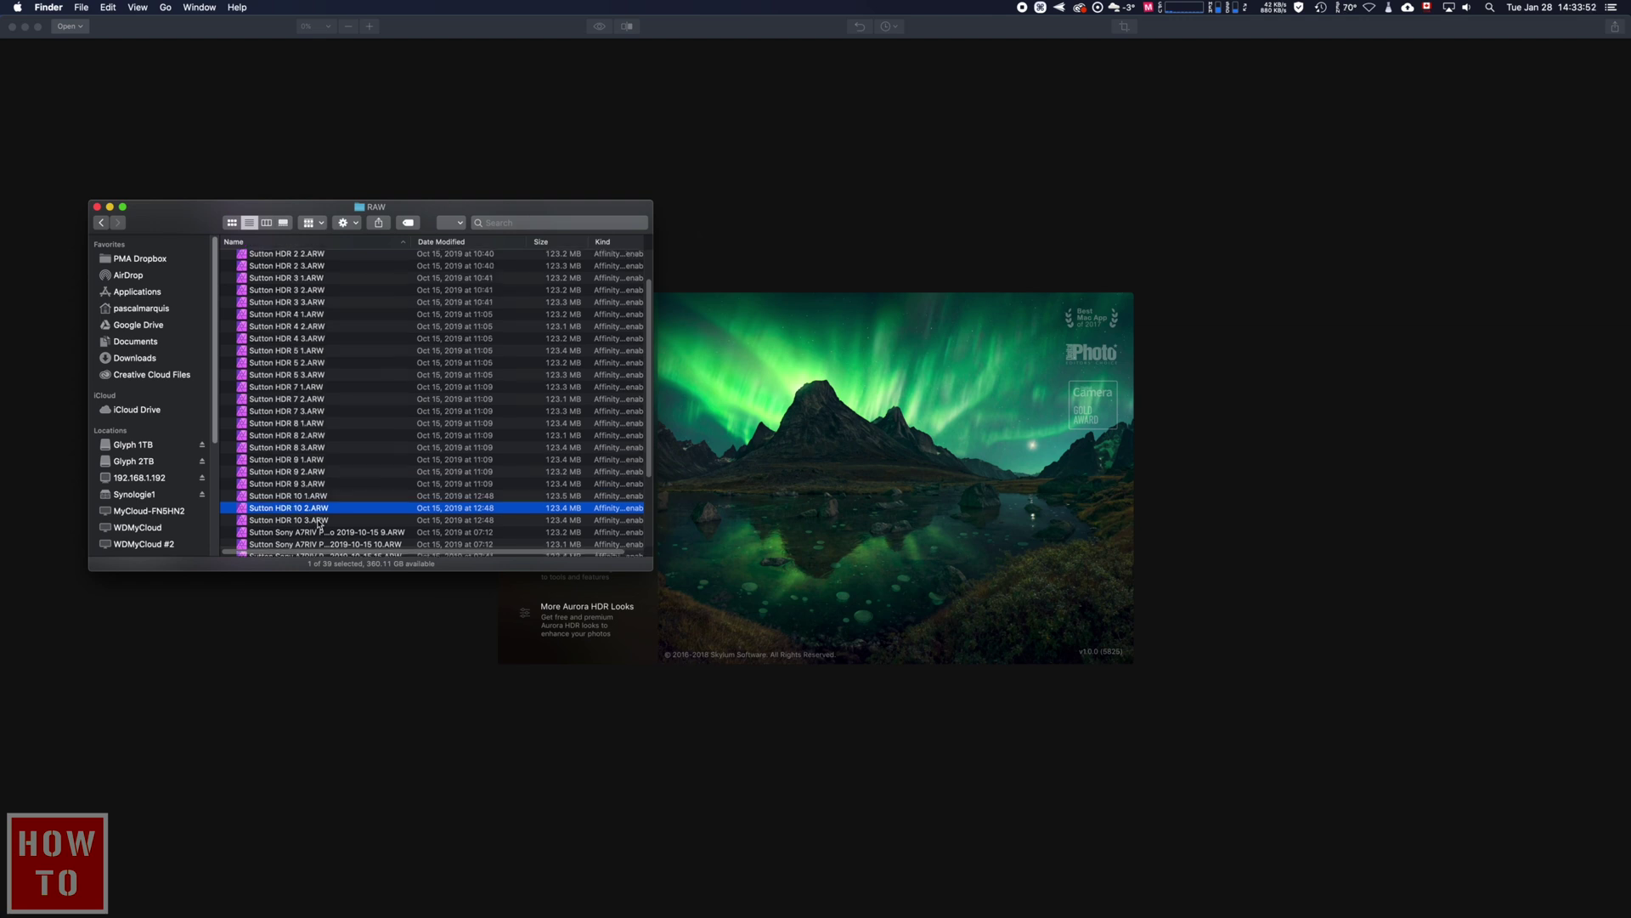
scroll(320, 519, "up", 3)
scroll(300, 303, "down", 2)
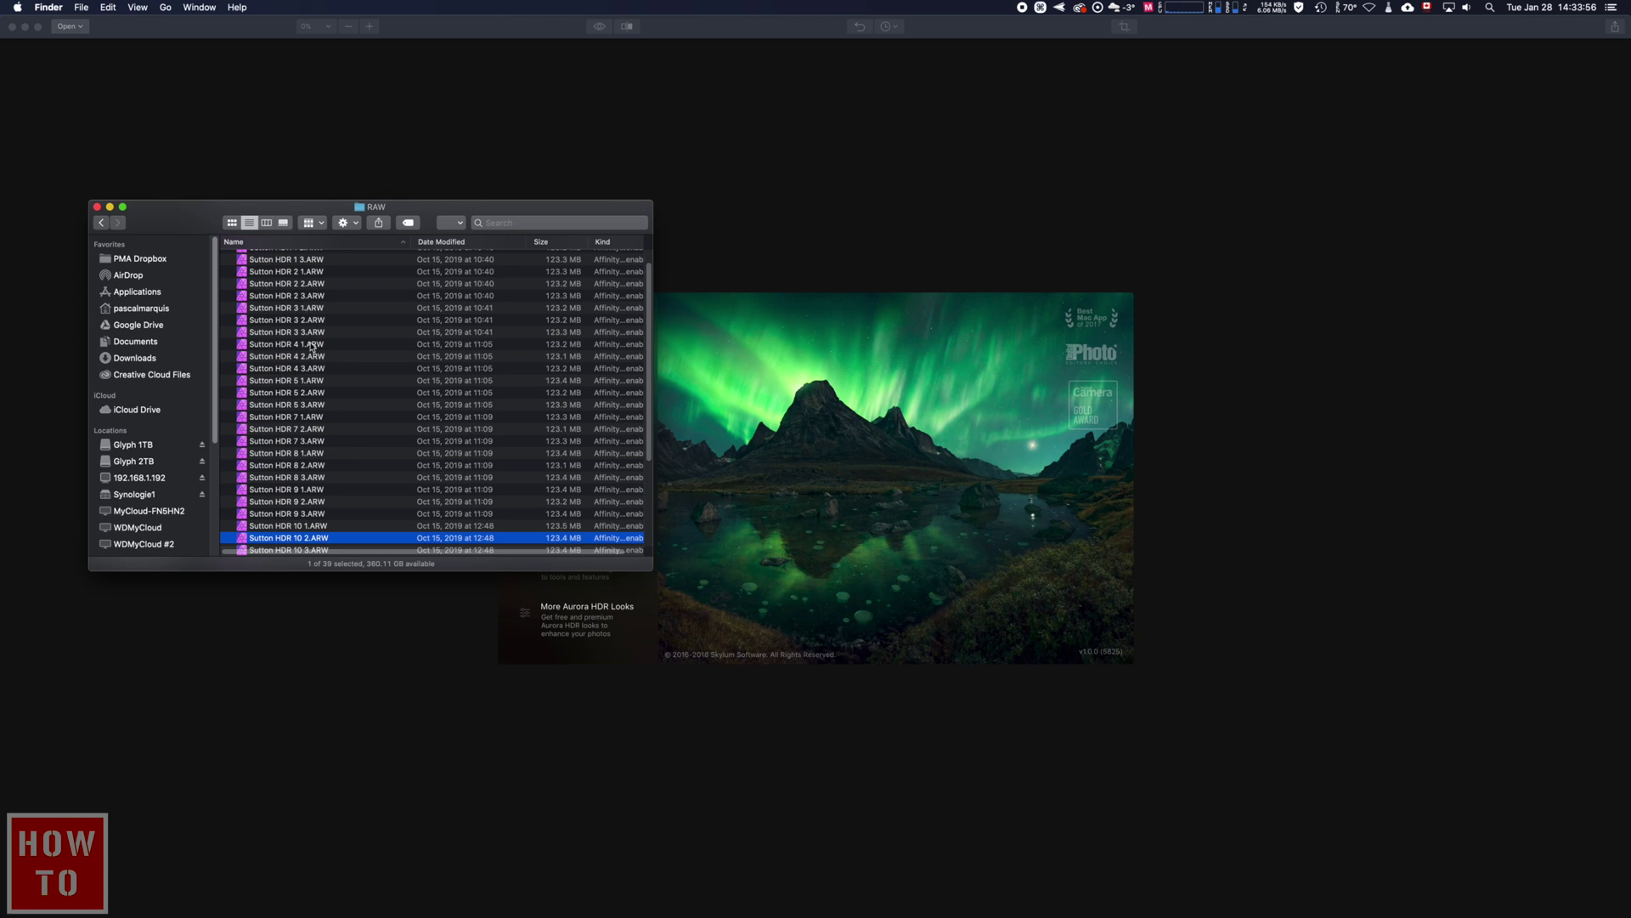
scroll(344, 403, "down", 1)
left_click(289, 514)
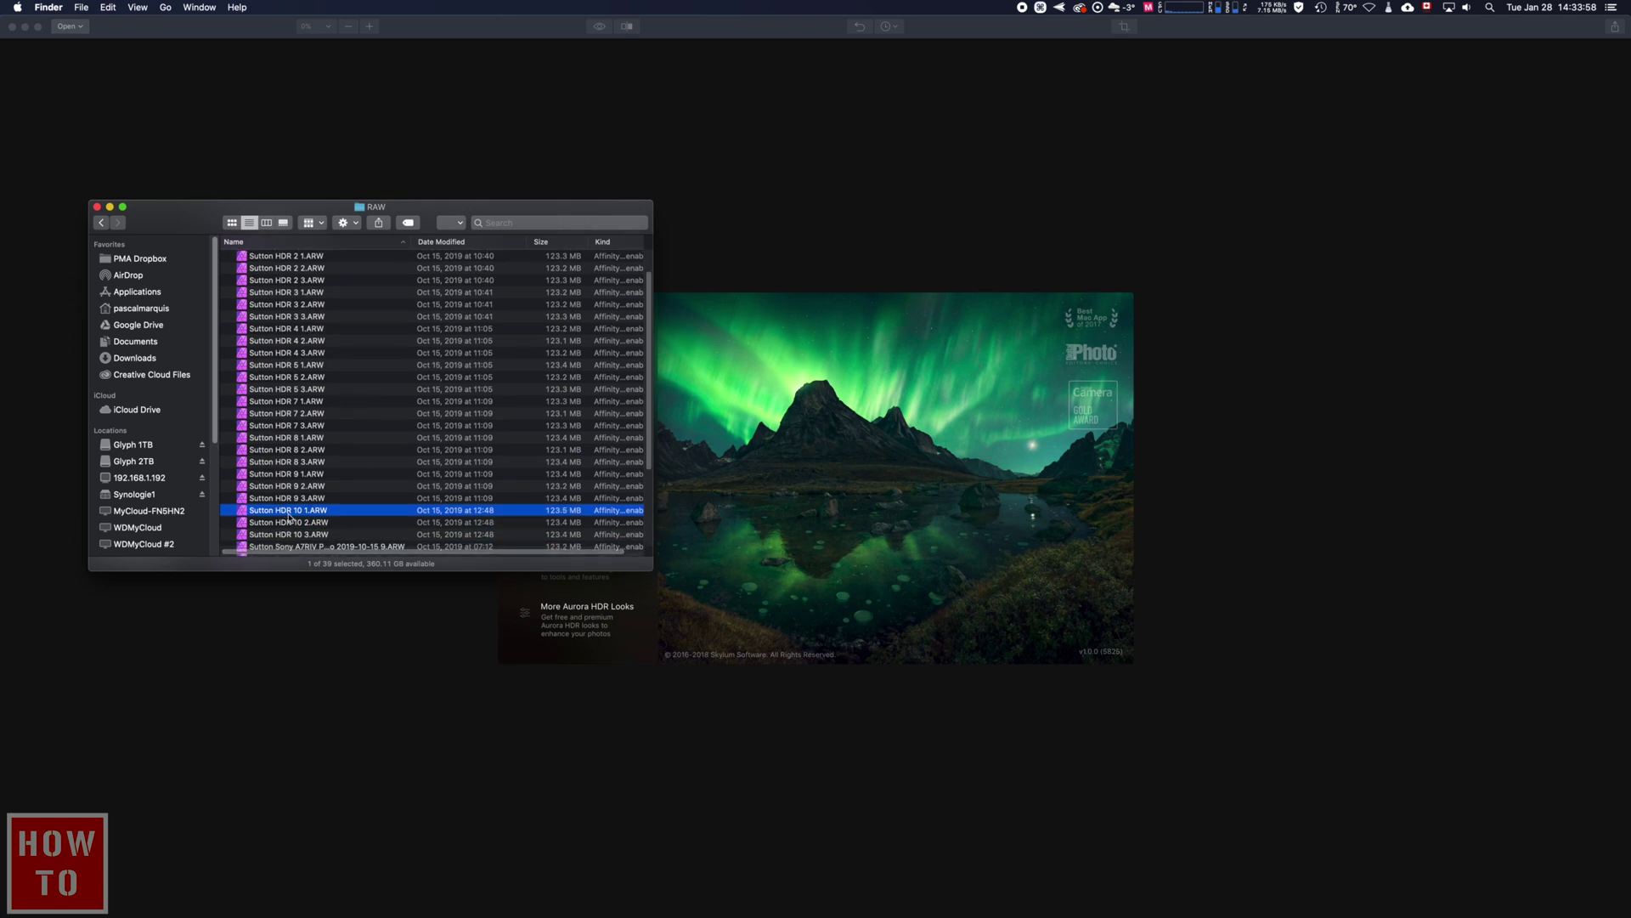
left_click(293, 535, "shift")
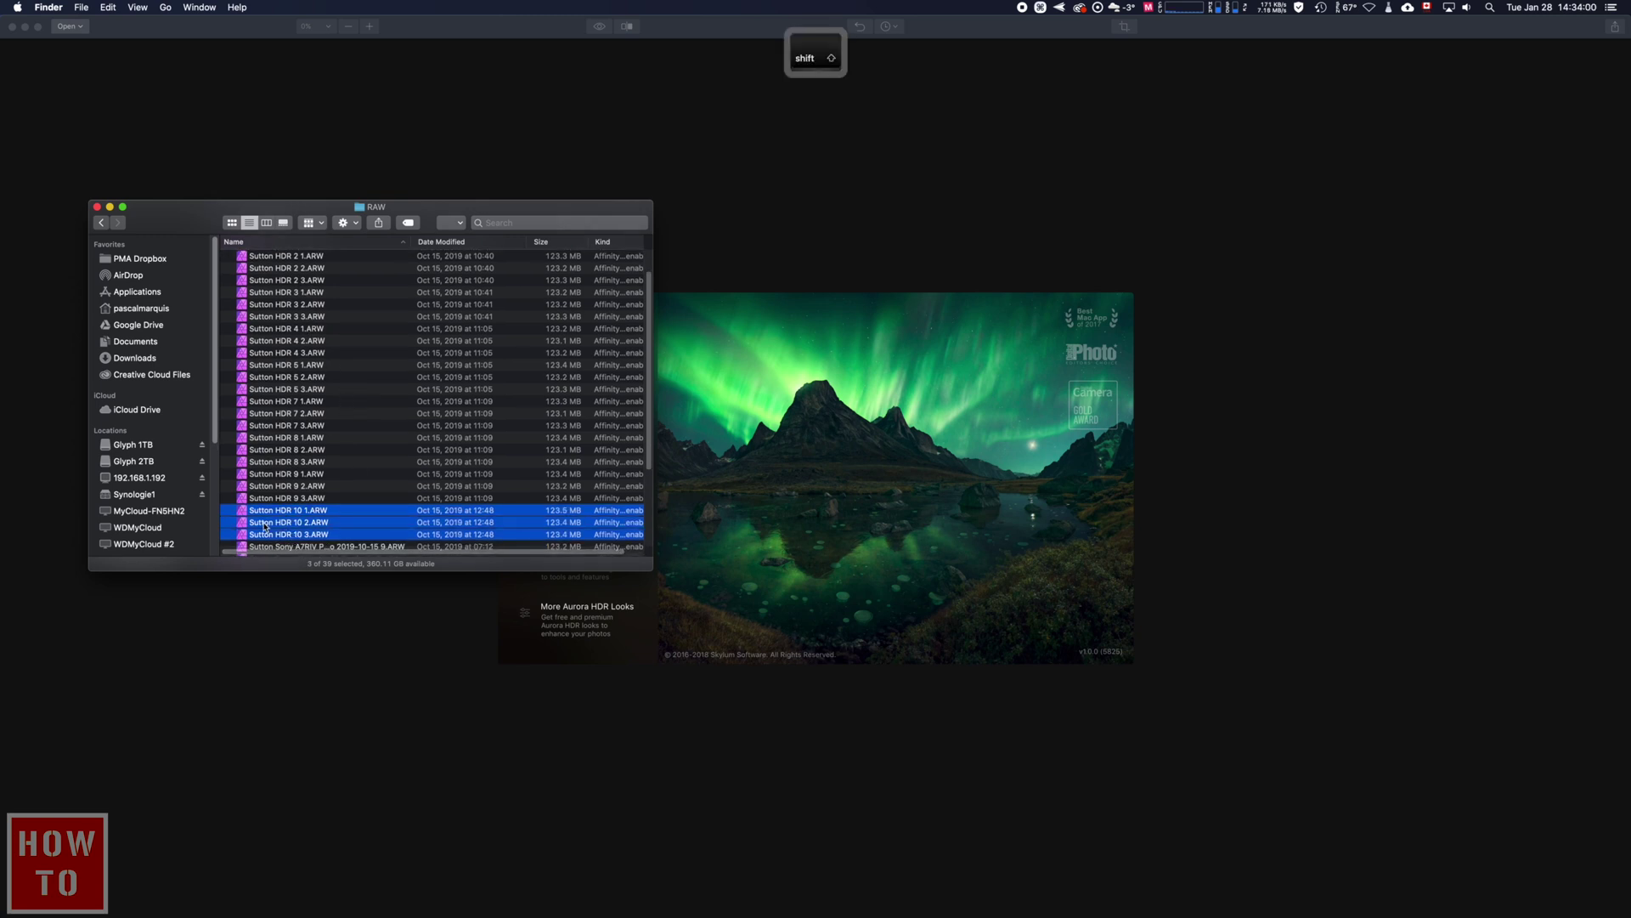
left_click_drag(265, 526, 914, 490)
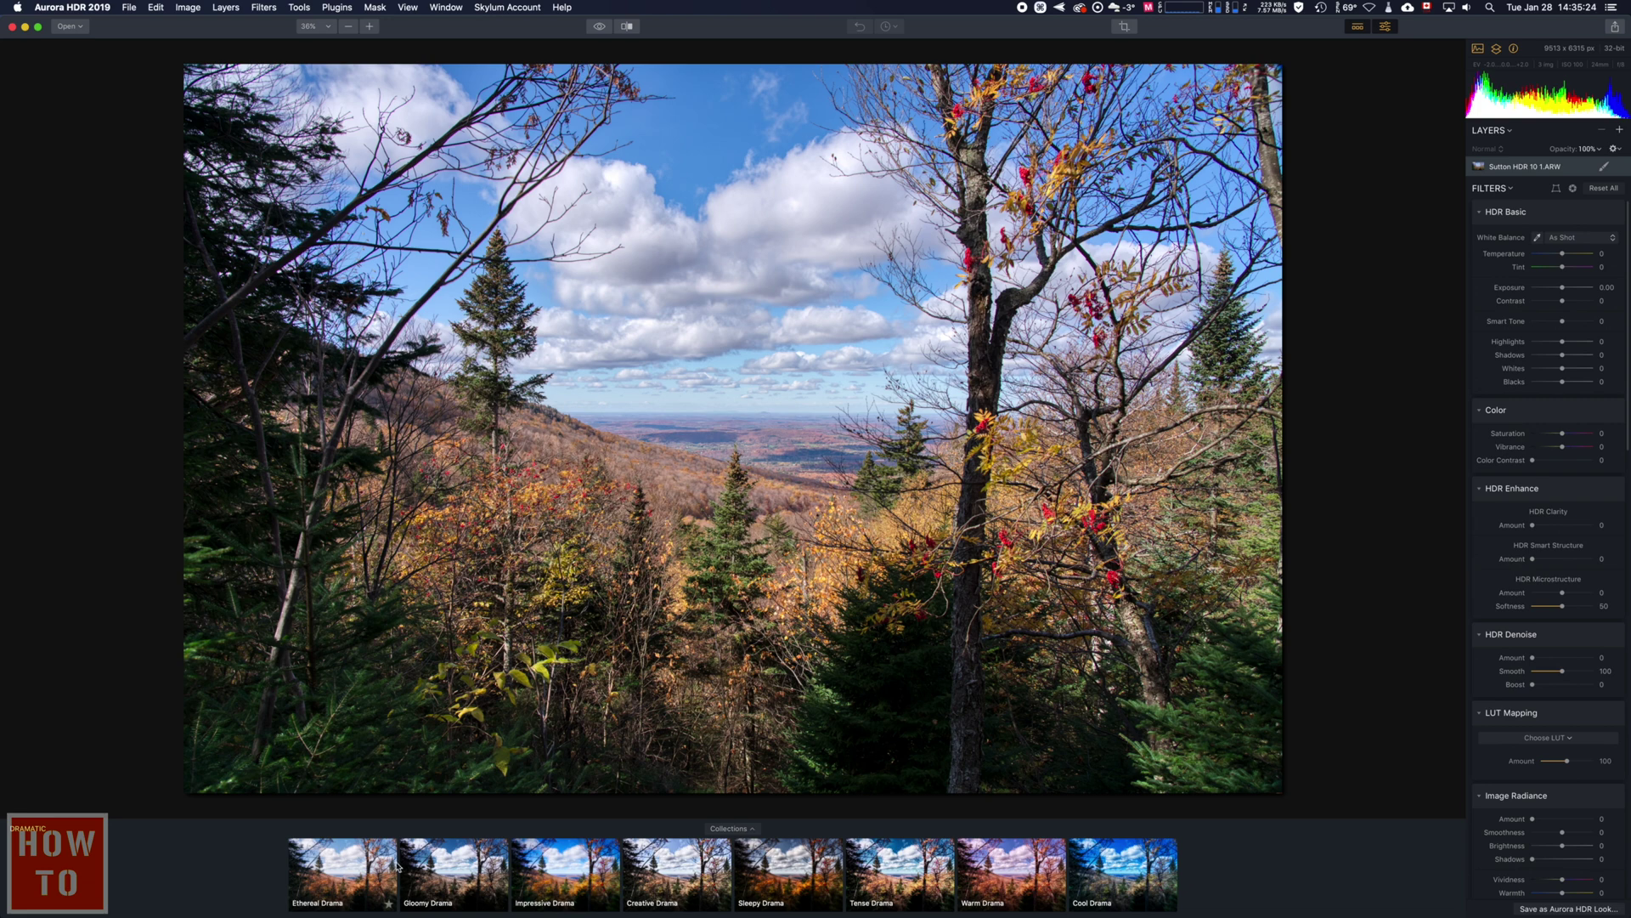
Preview the Essential looks Natural through HDR Look 2, ending on Tonal Compression
left_click(735, 830)
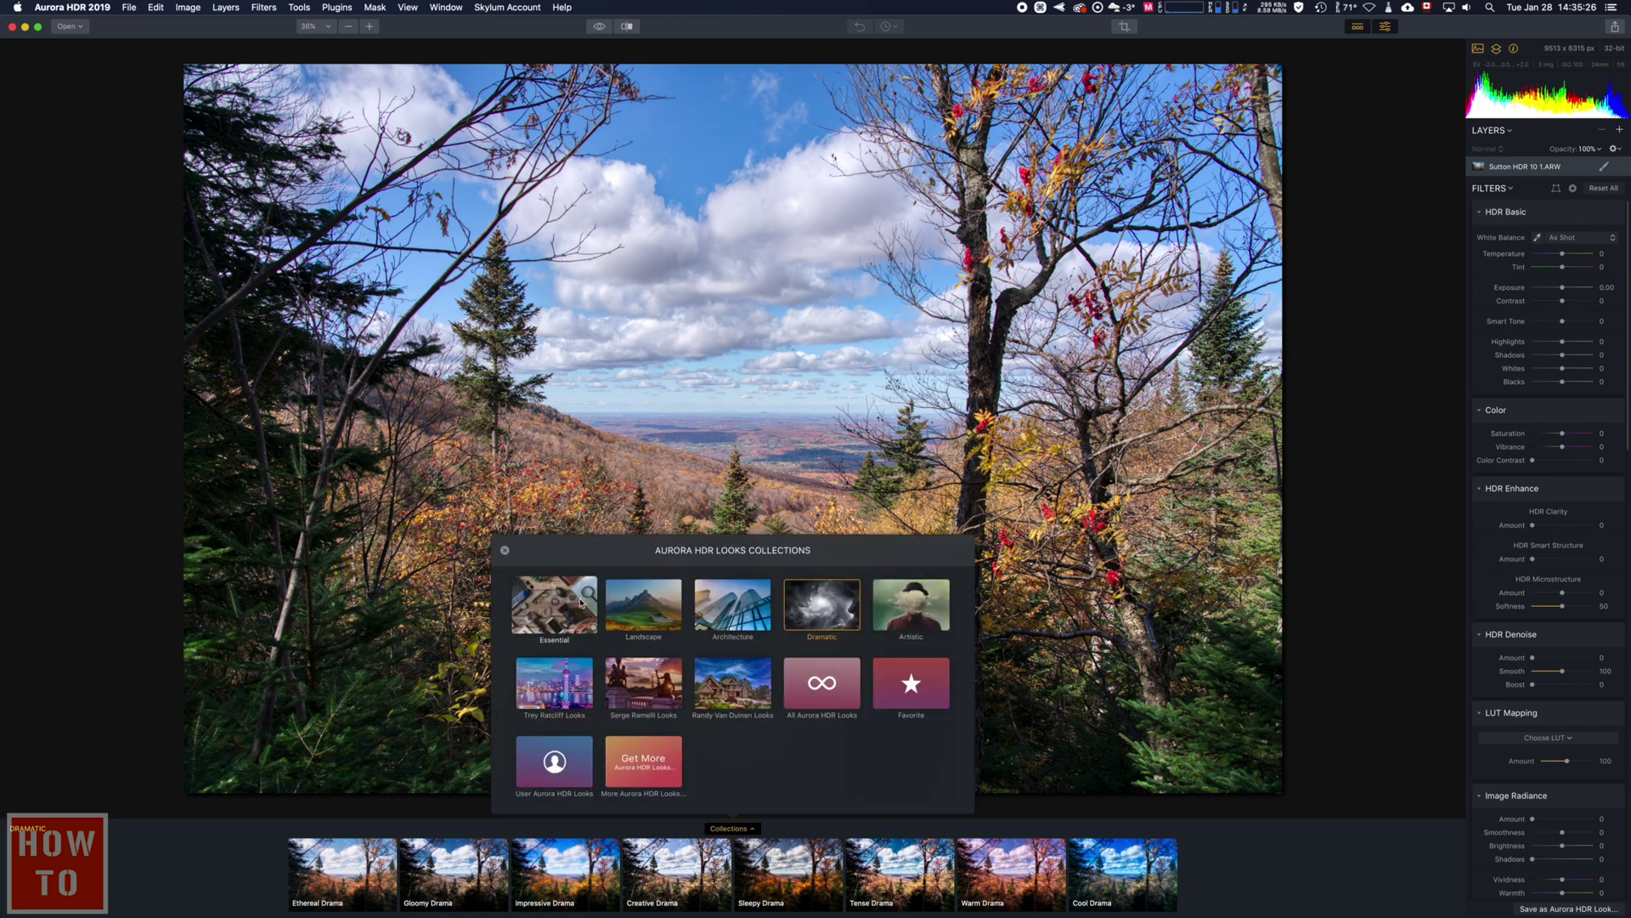
left_click(580, 602)
left_click(123, 875)
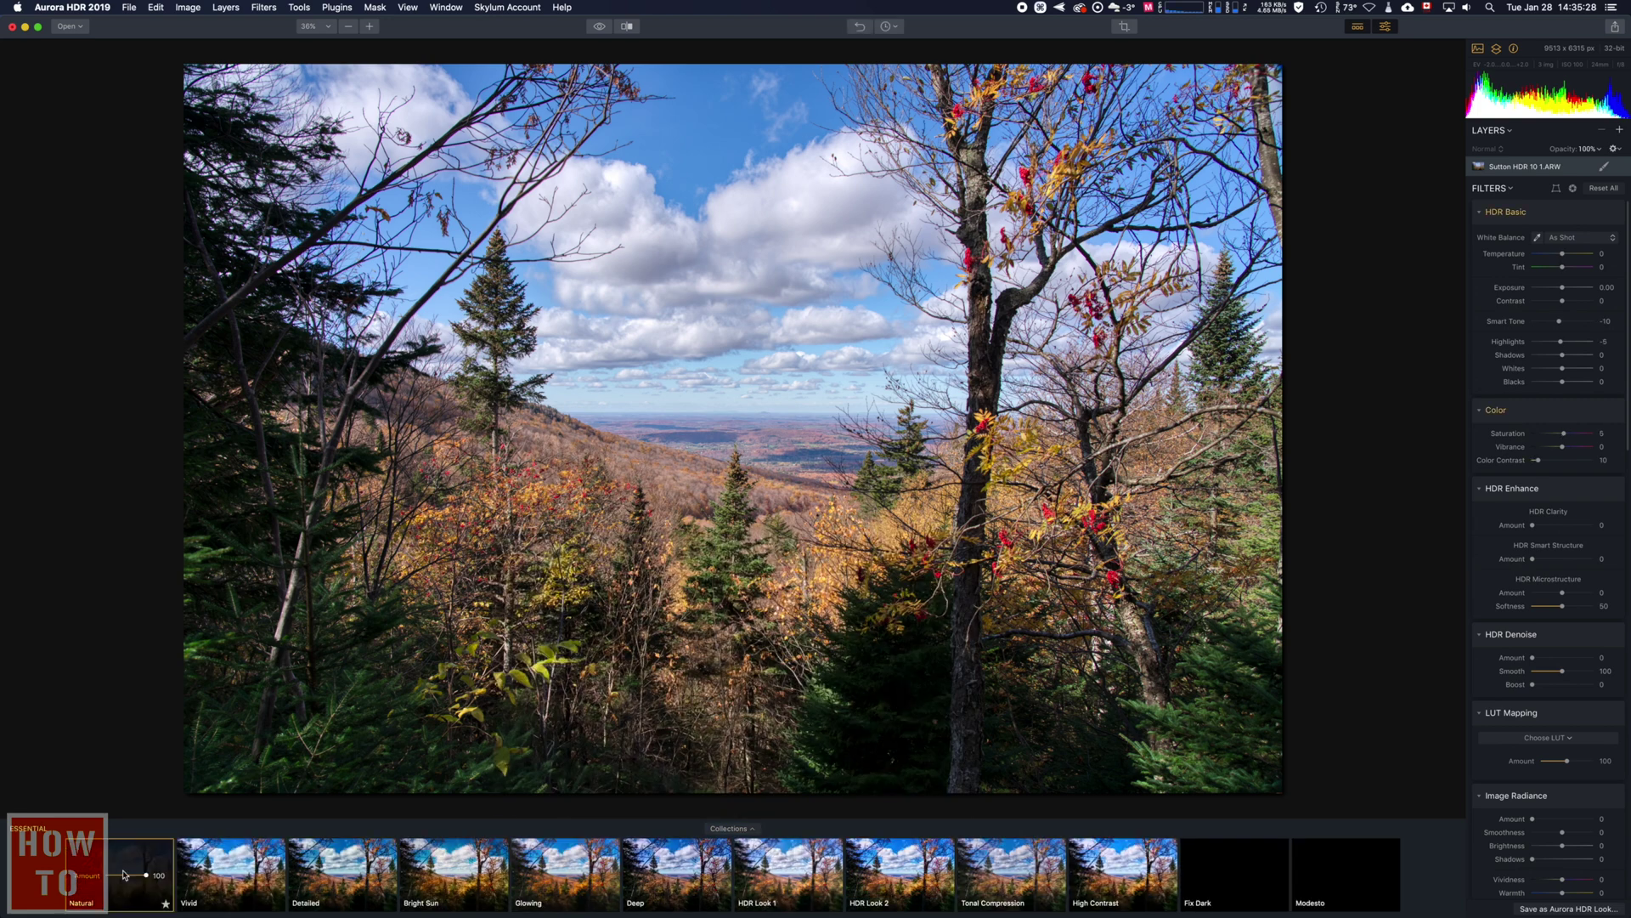
left_click(205, 871)
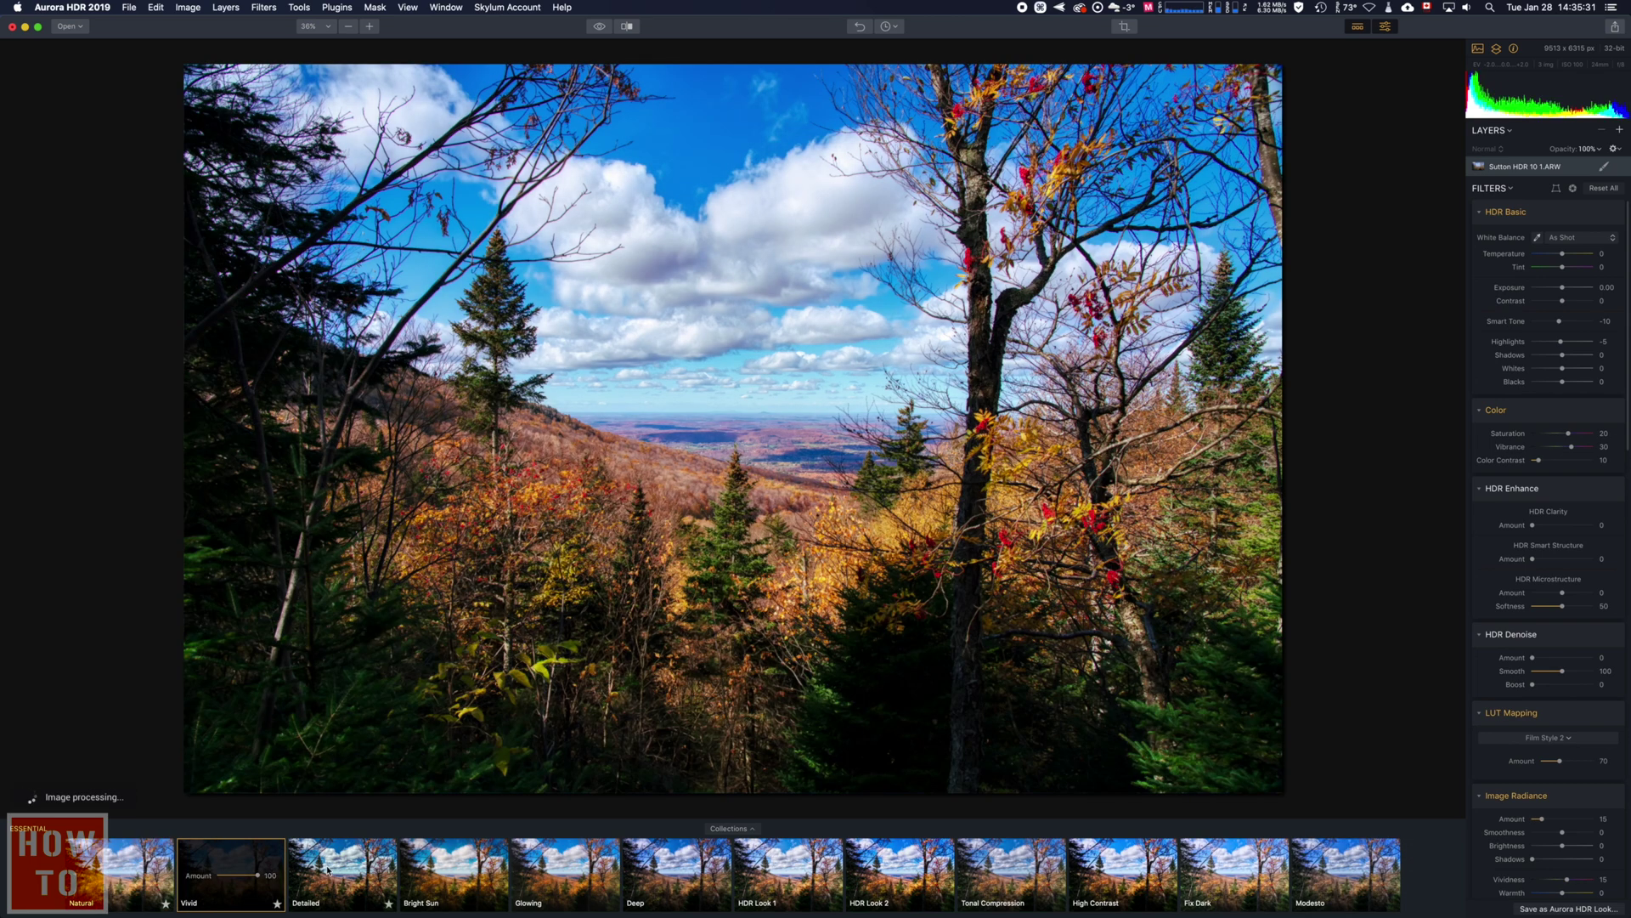
left_click(328, 869)
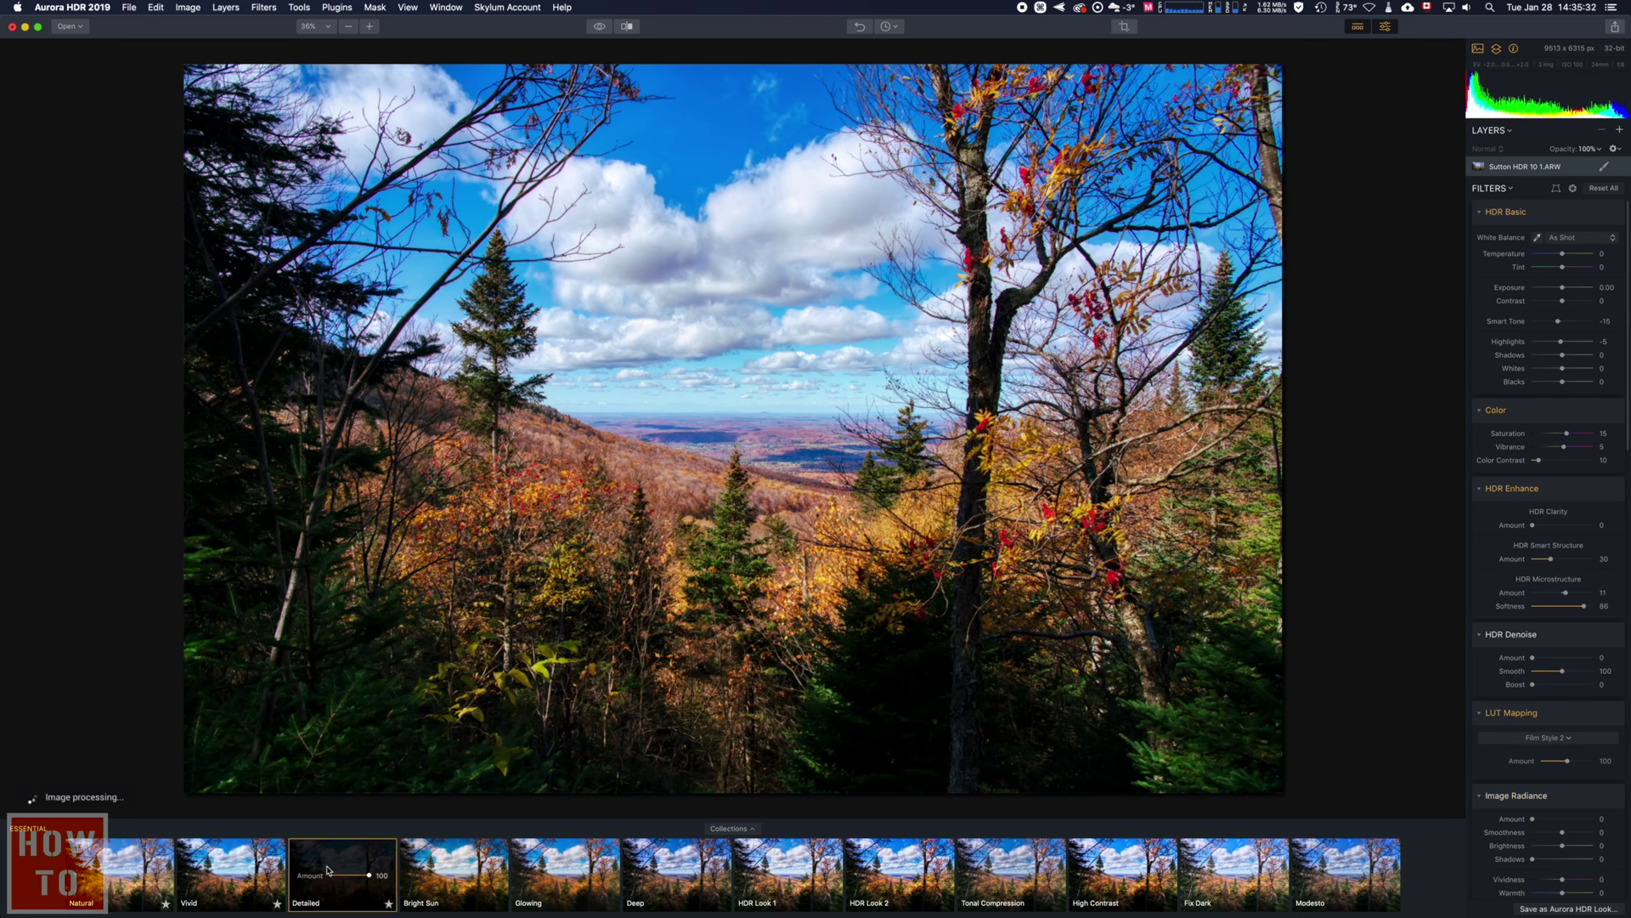
left_click(430, 868)
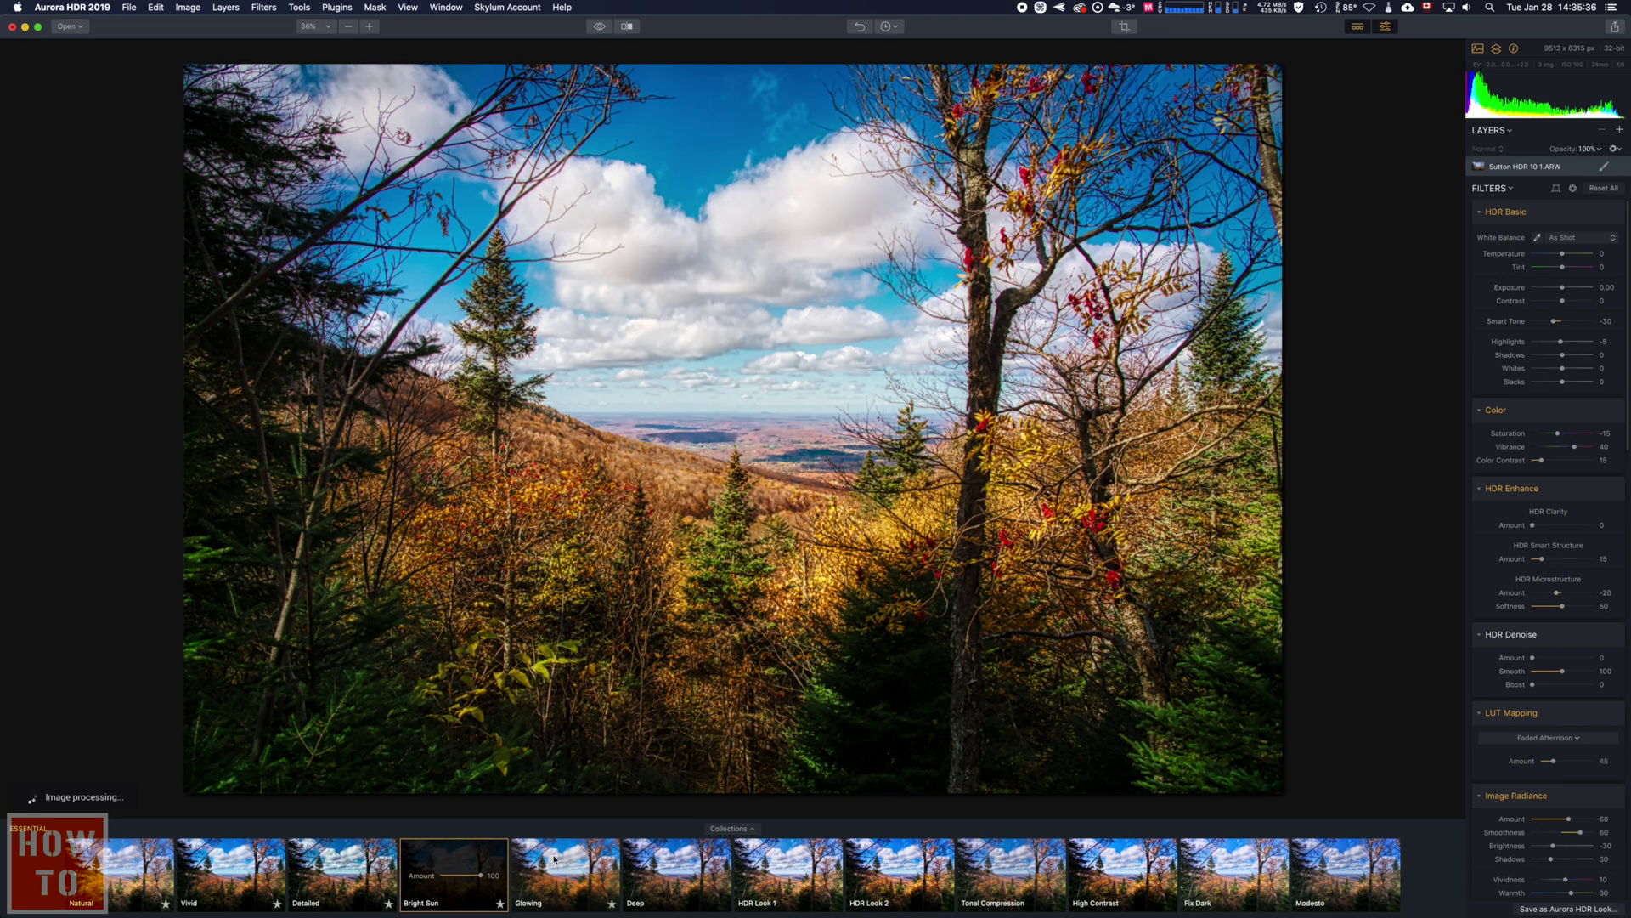
left_click(554, 858)
left_click(718, 859)
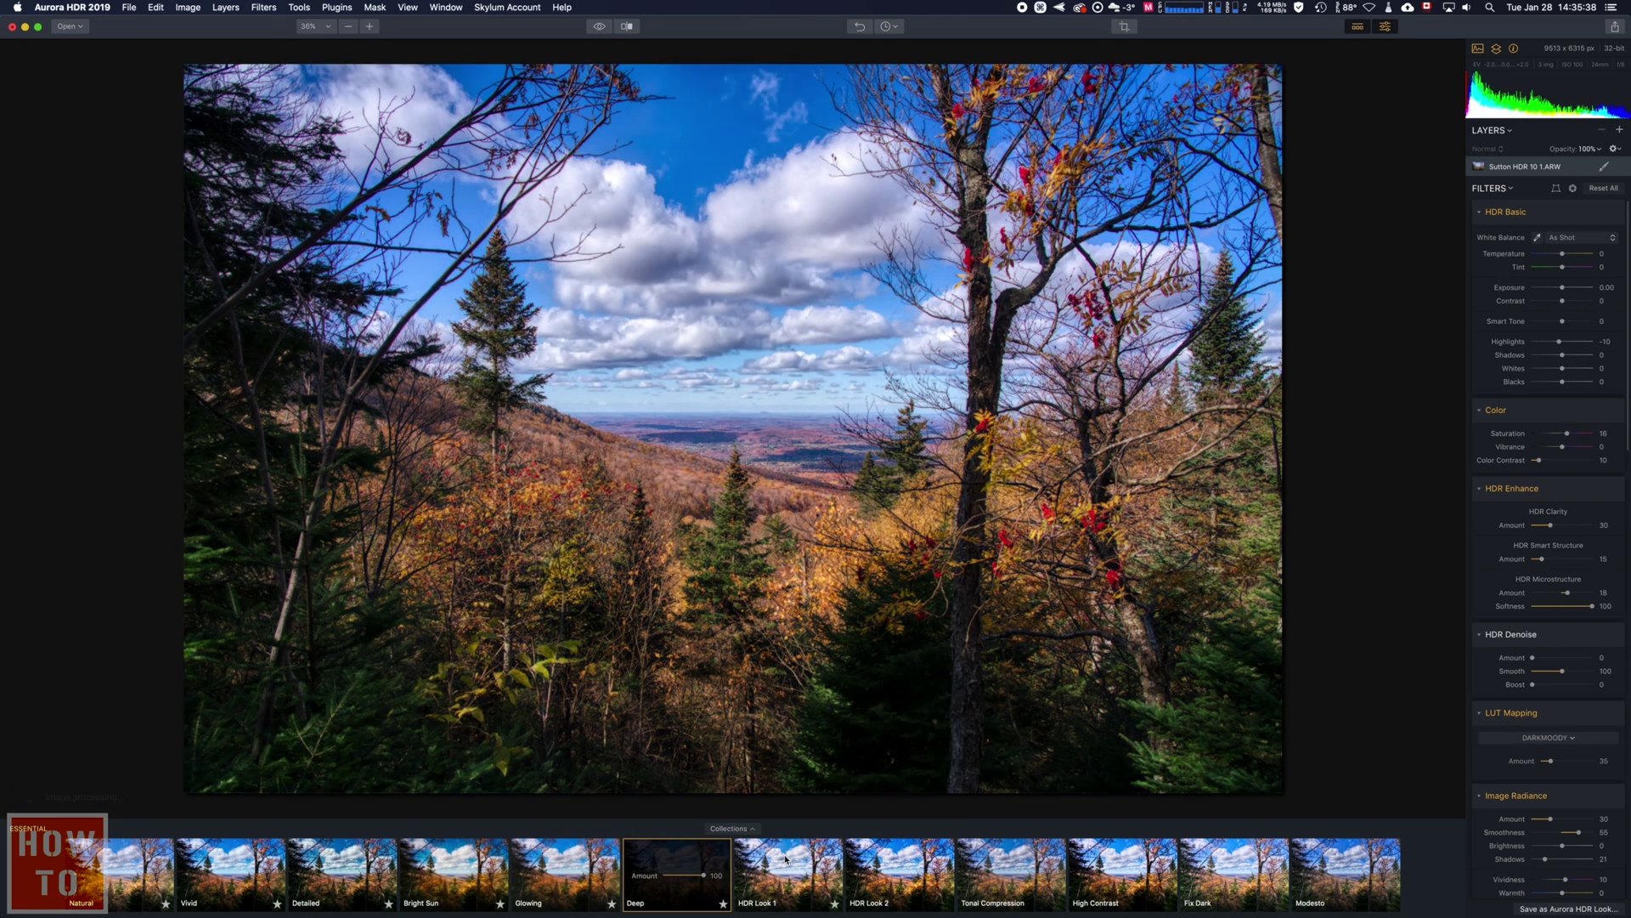
left_click(786, 860)
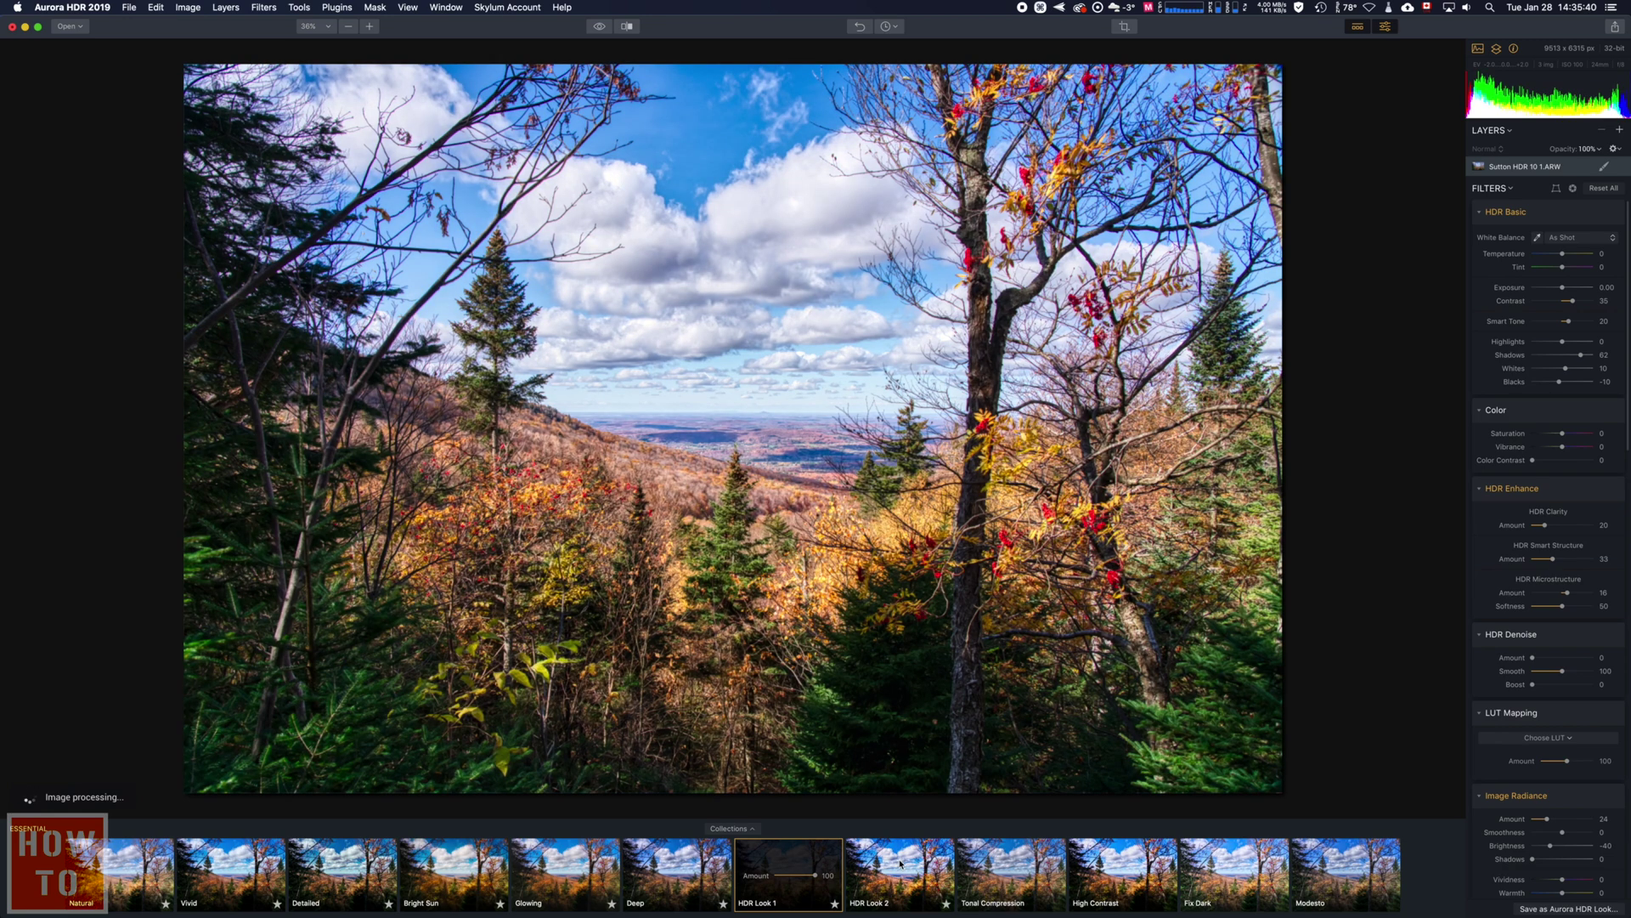
left_click(901, 864)
left_click(1003, 862)
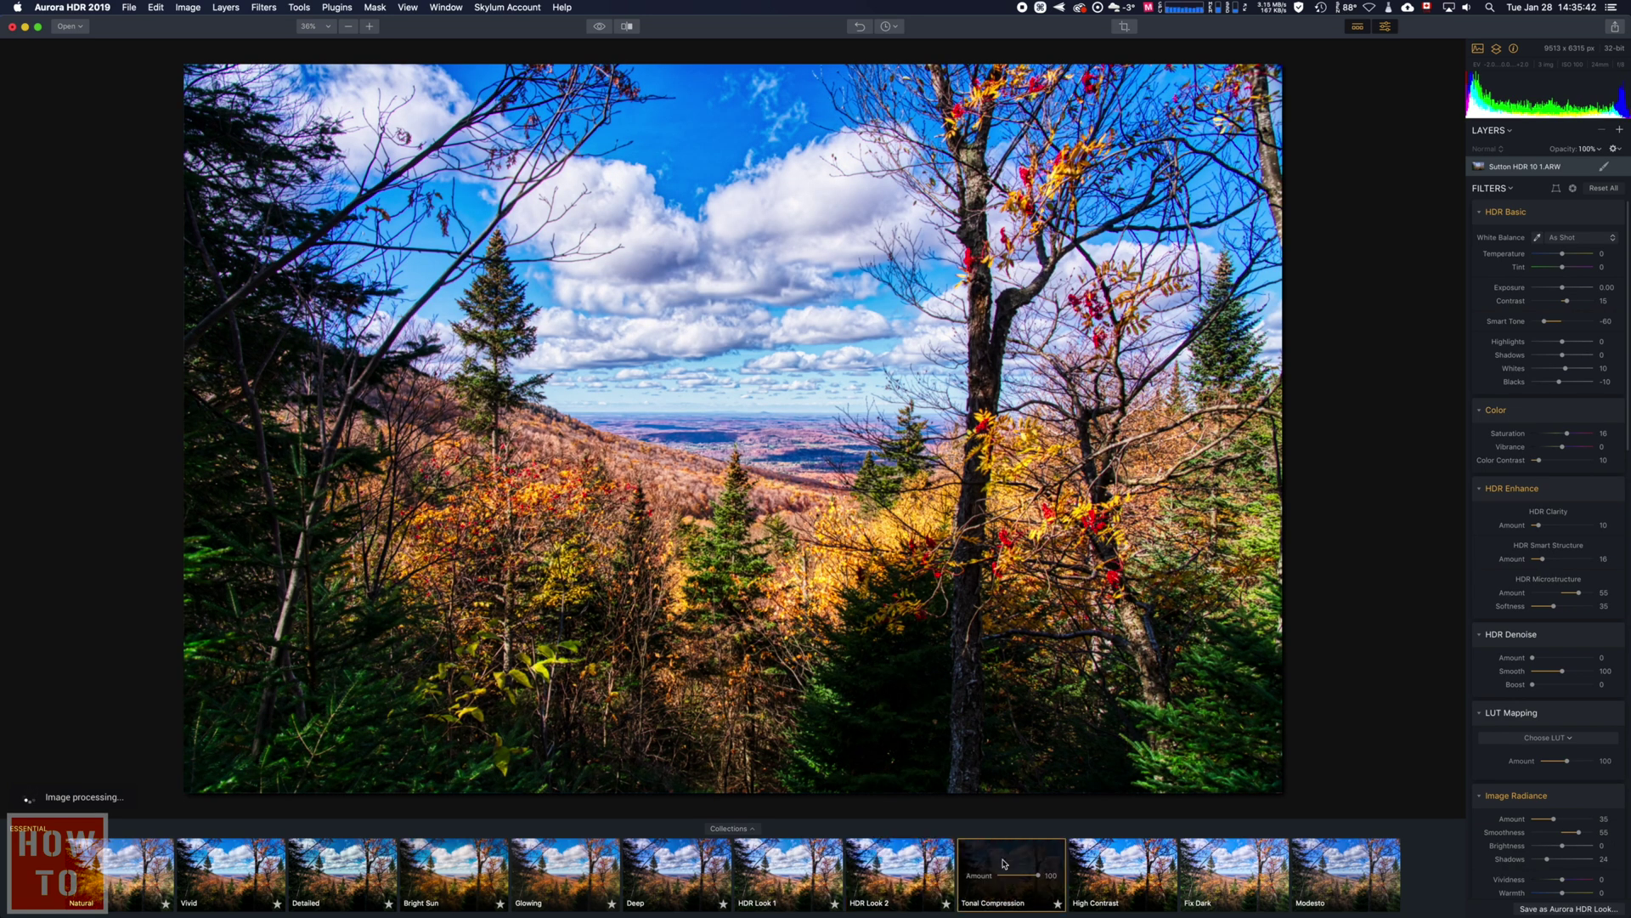
Try the Realistic, Enhanced and Bright Landscape looks, settling on Warm Landscape
left_click(740, 830)
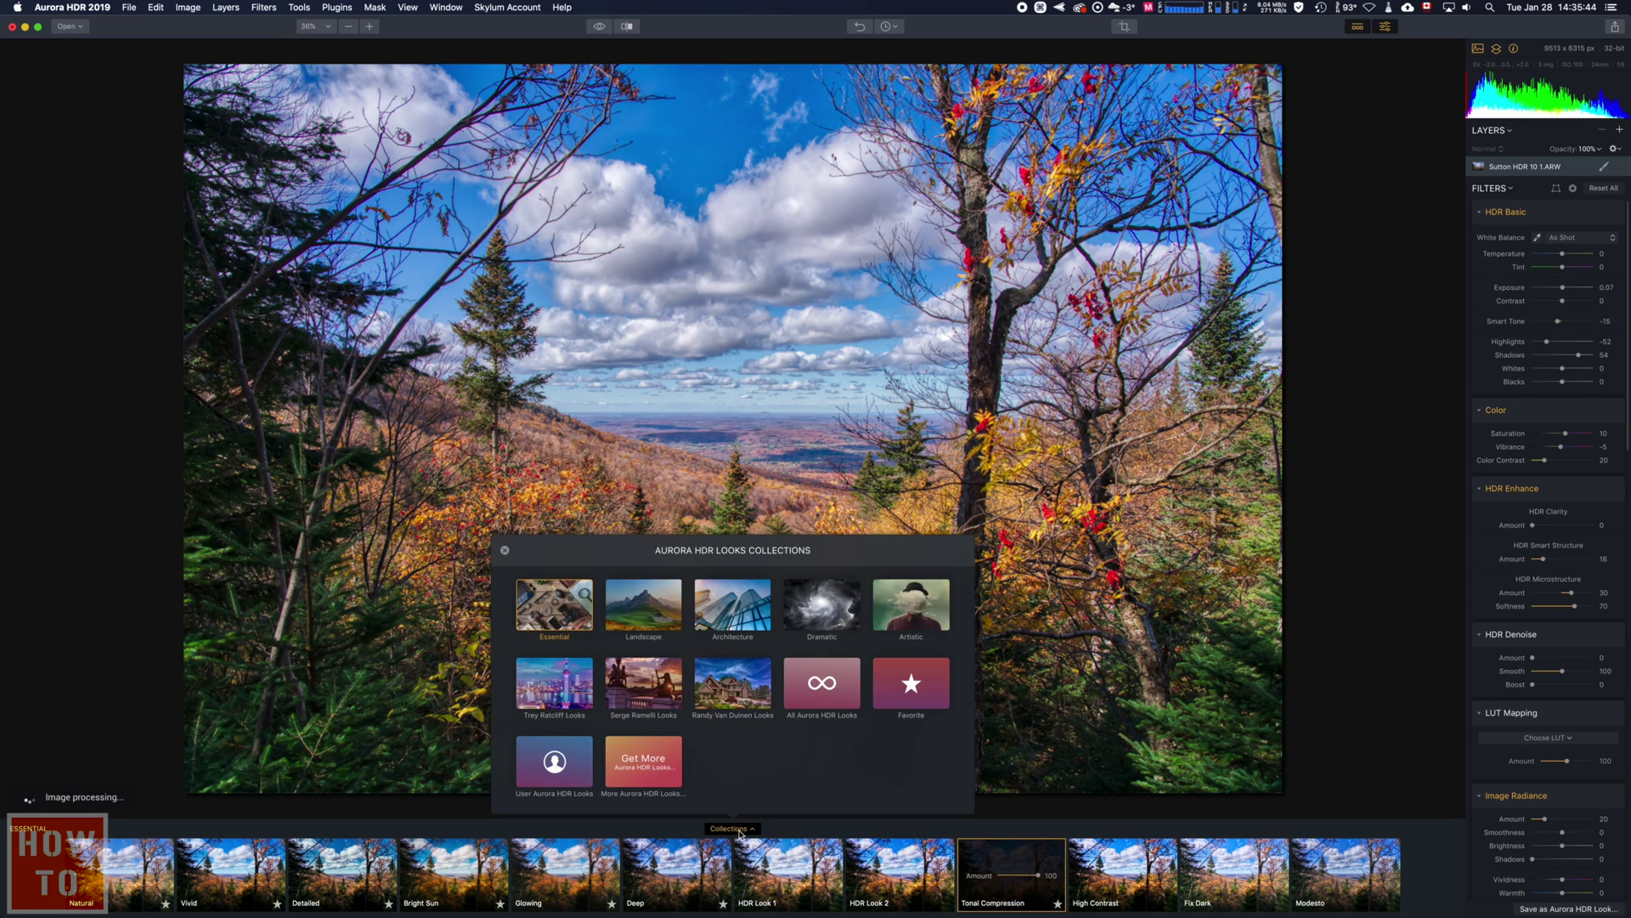
left_click(621, 639)
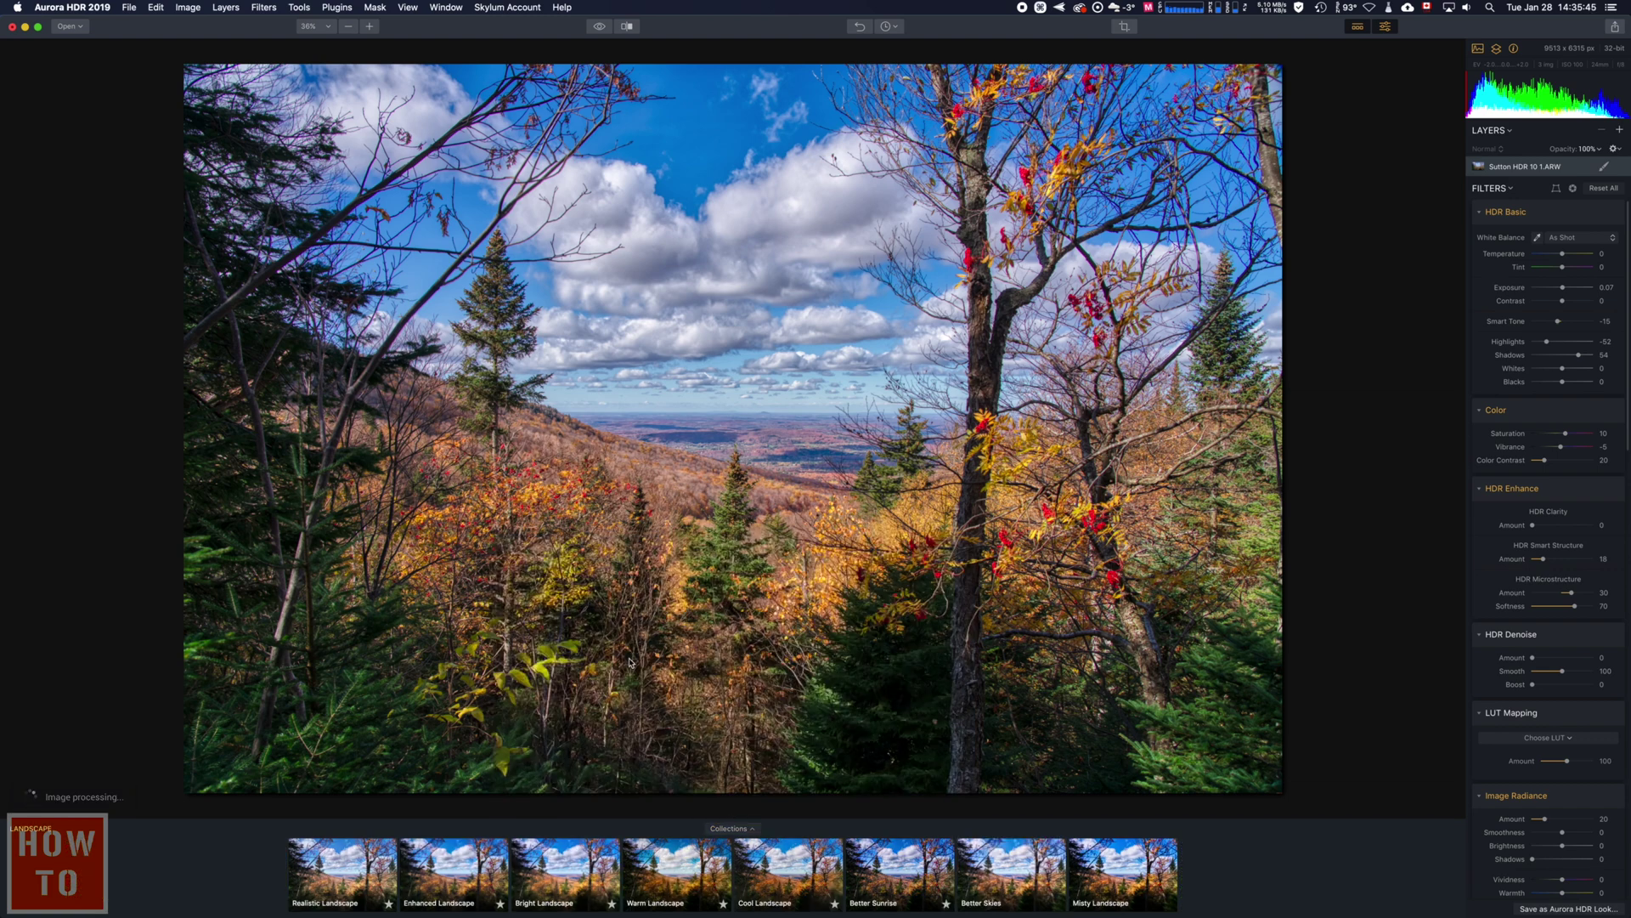
left_click(333, 877)
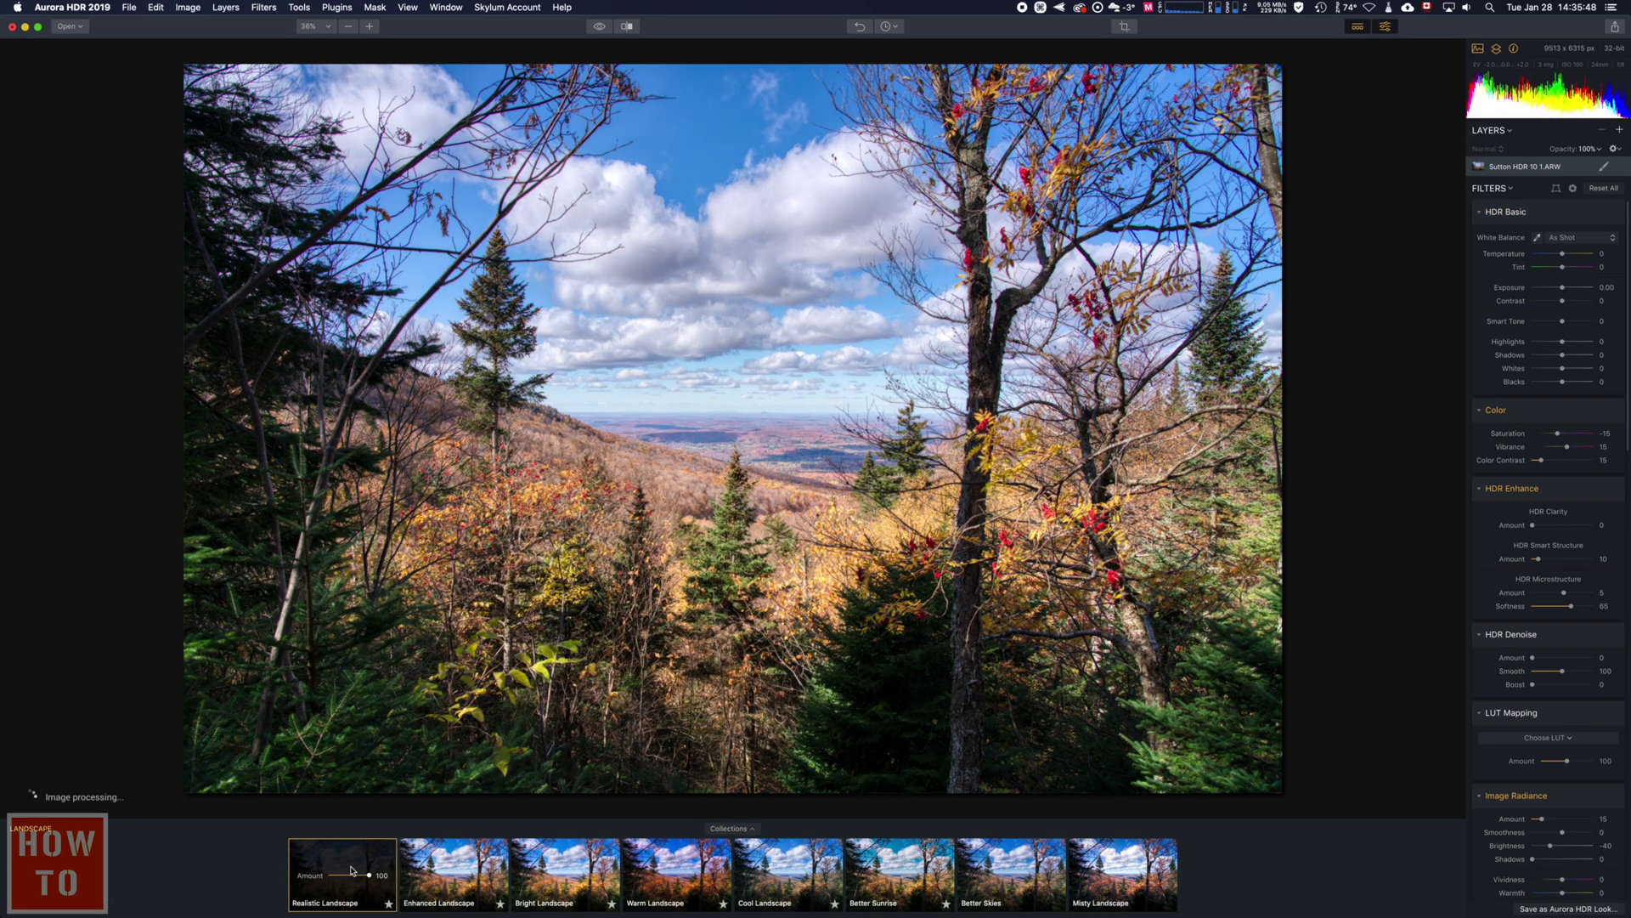
left_click(442, 866)
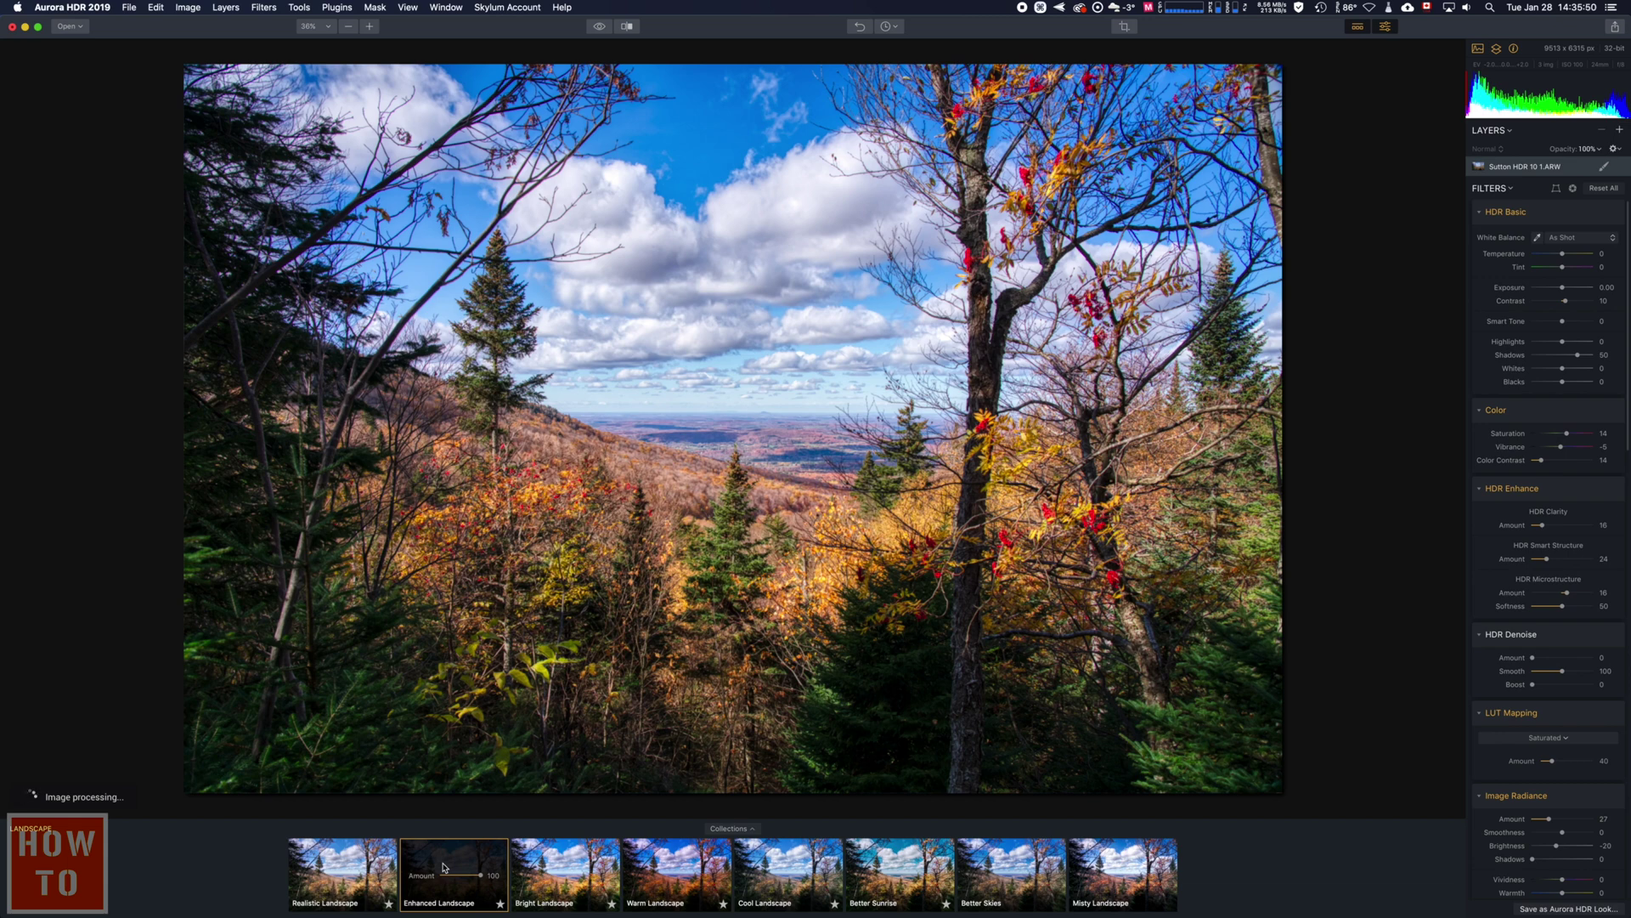
left_click(537, 872)
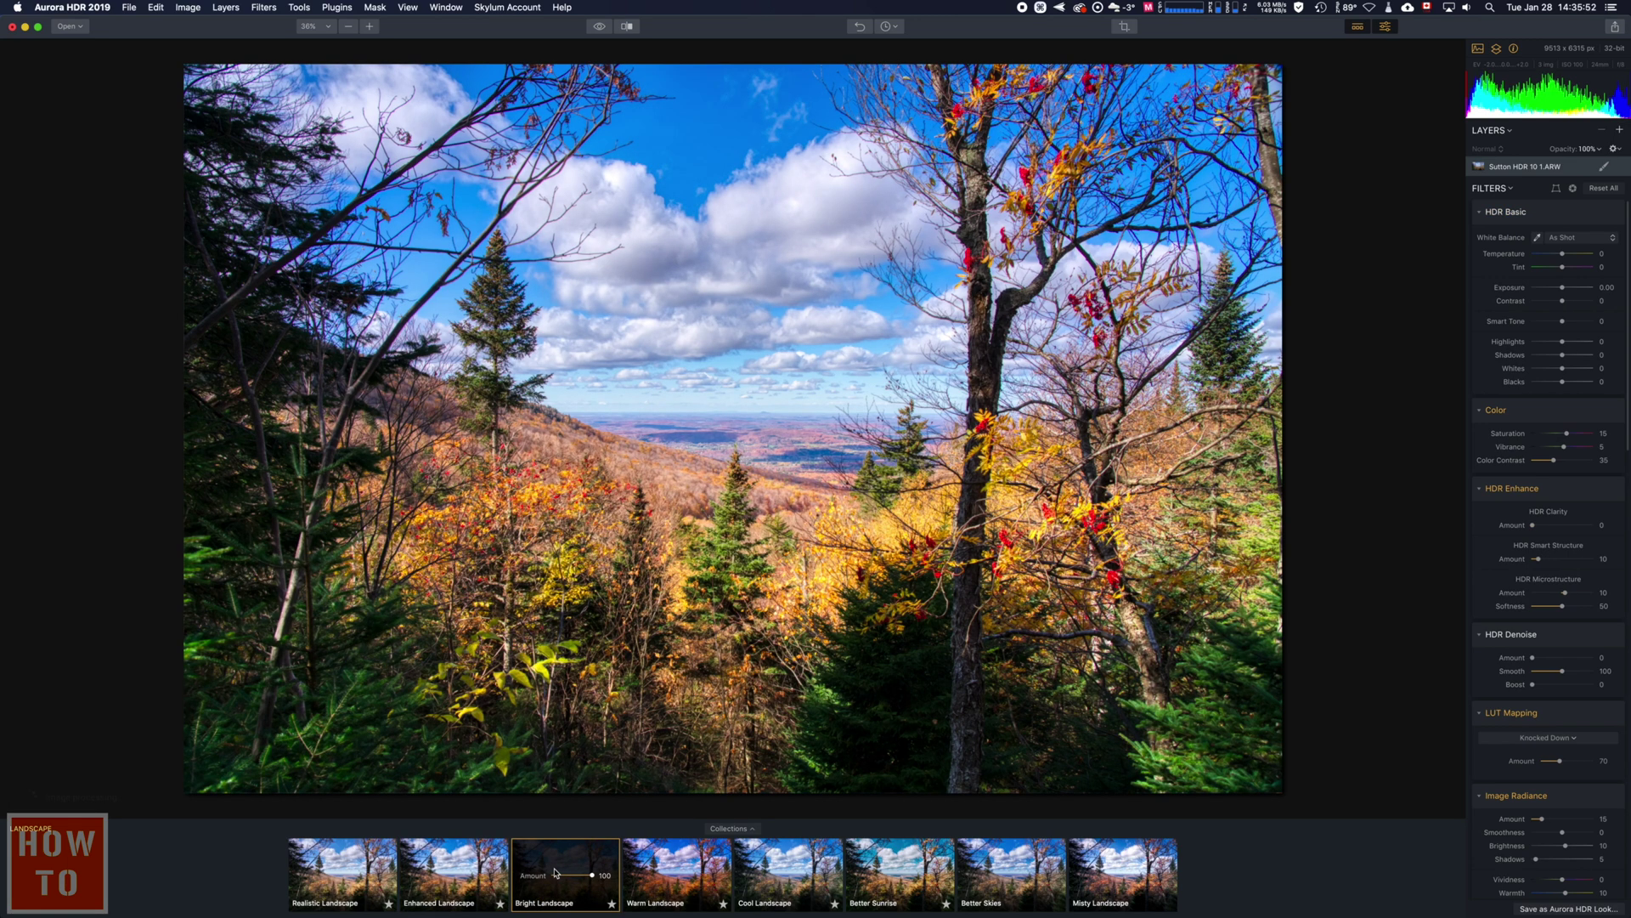
left_click(708, 865)
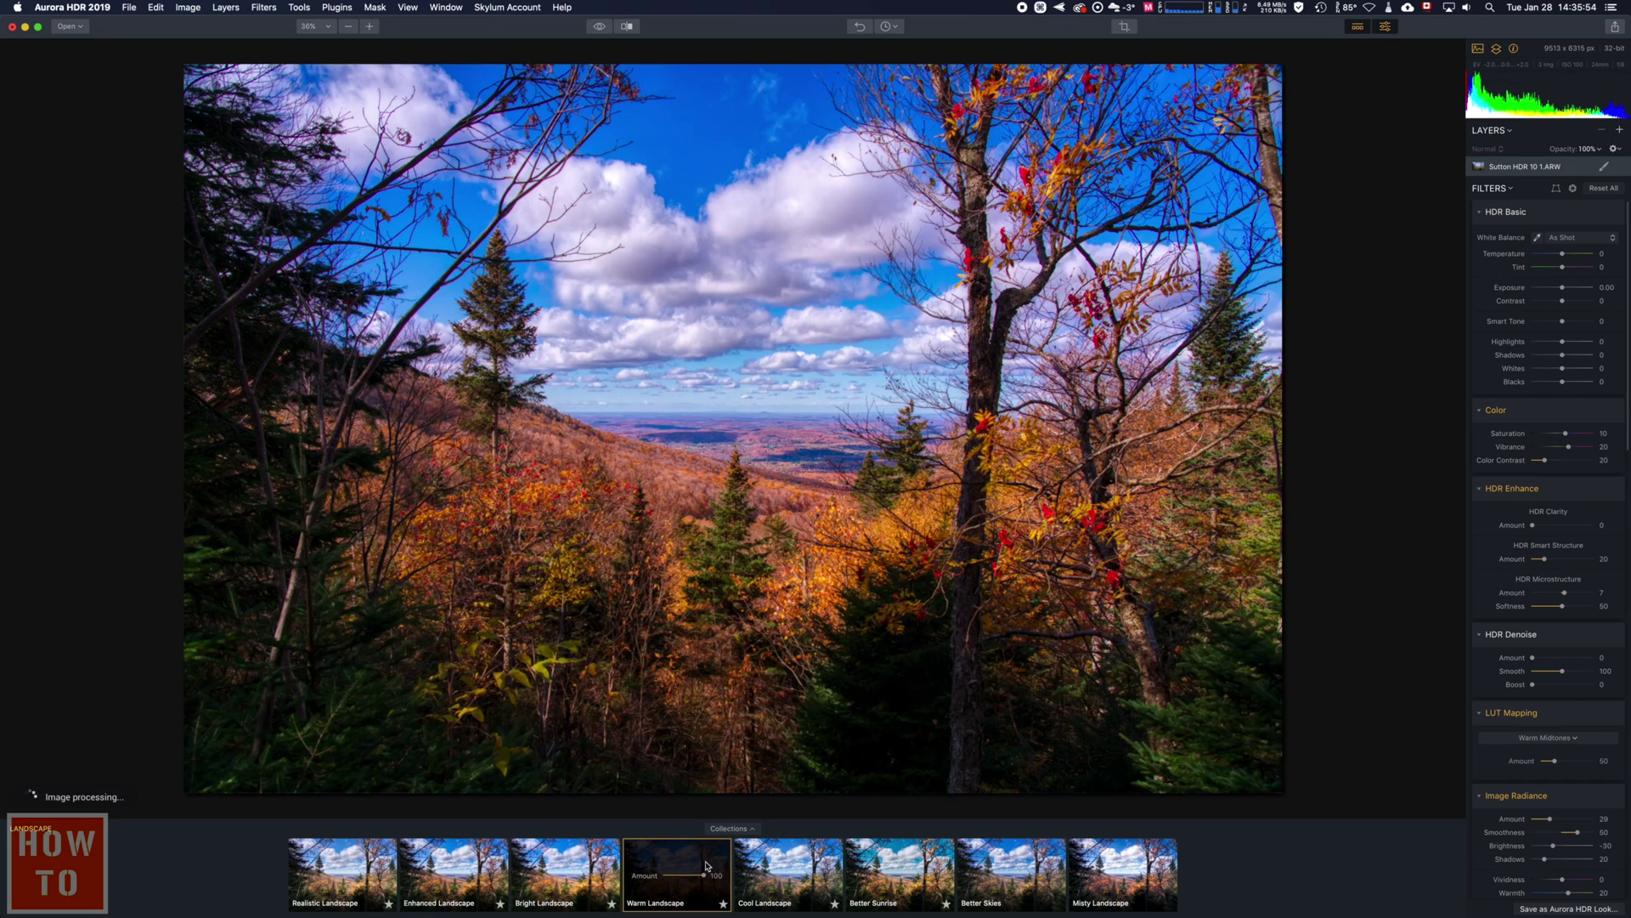
left_click(751, 828)
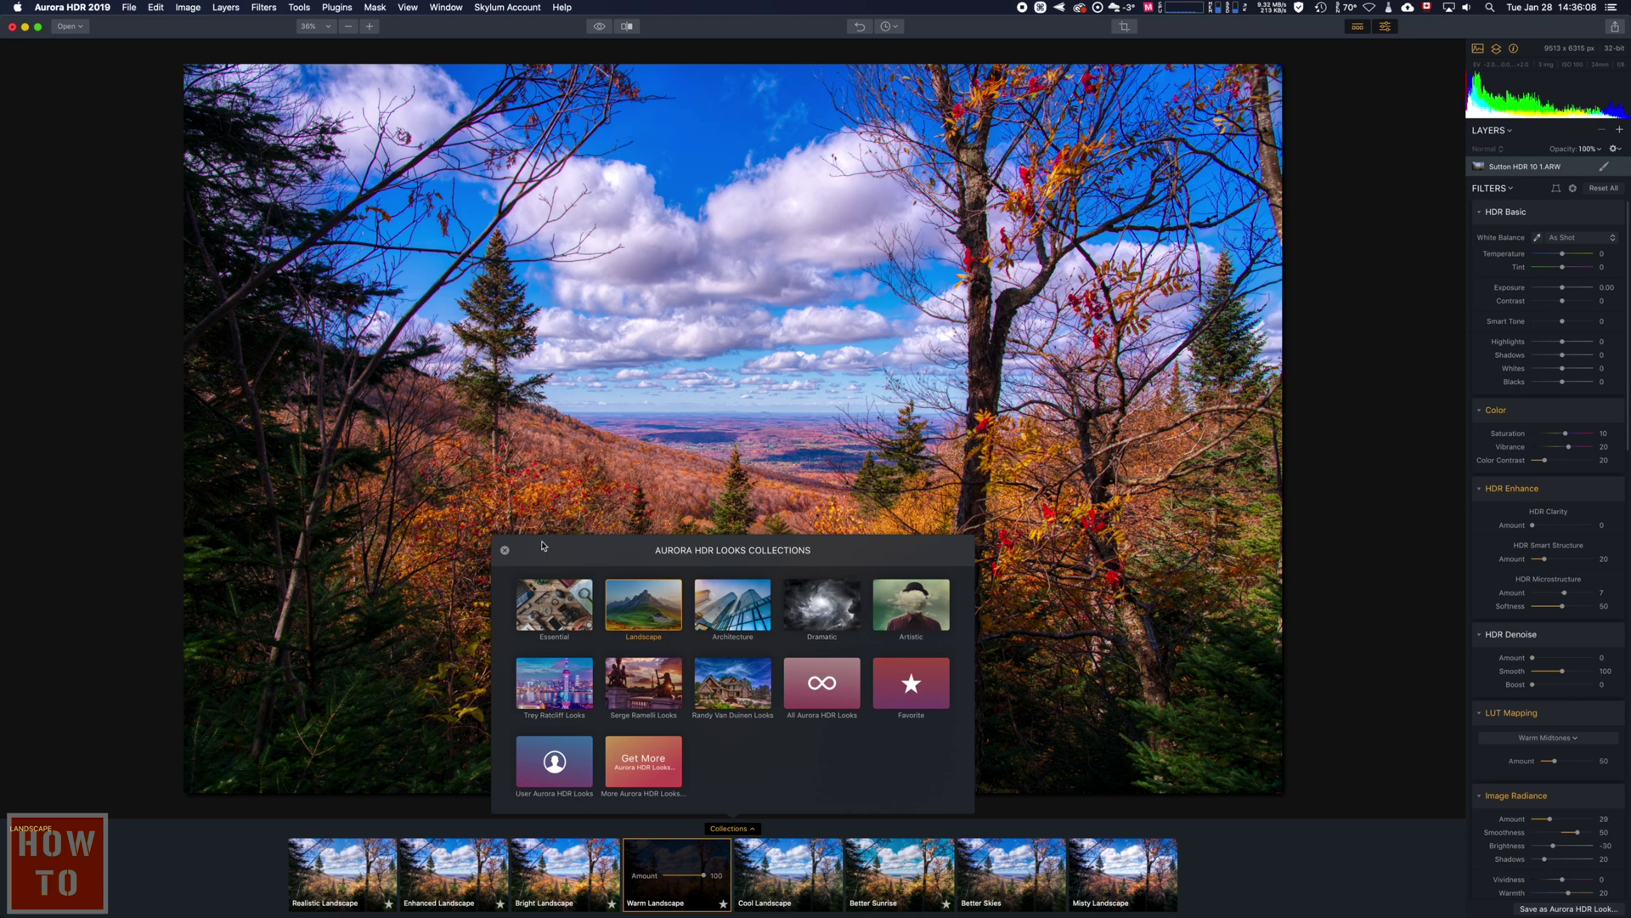
left_click(505, 550)
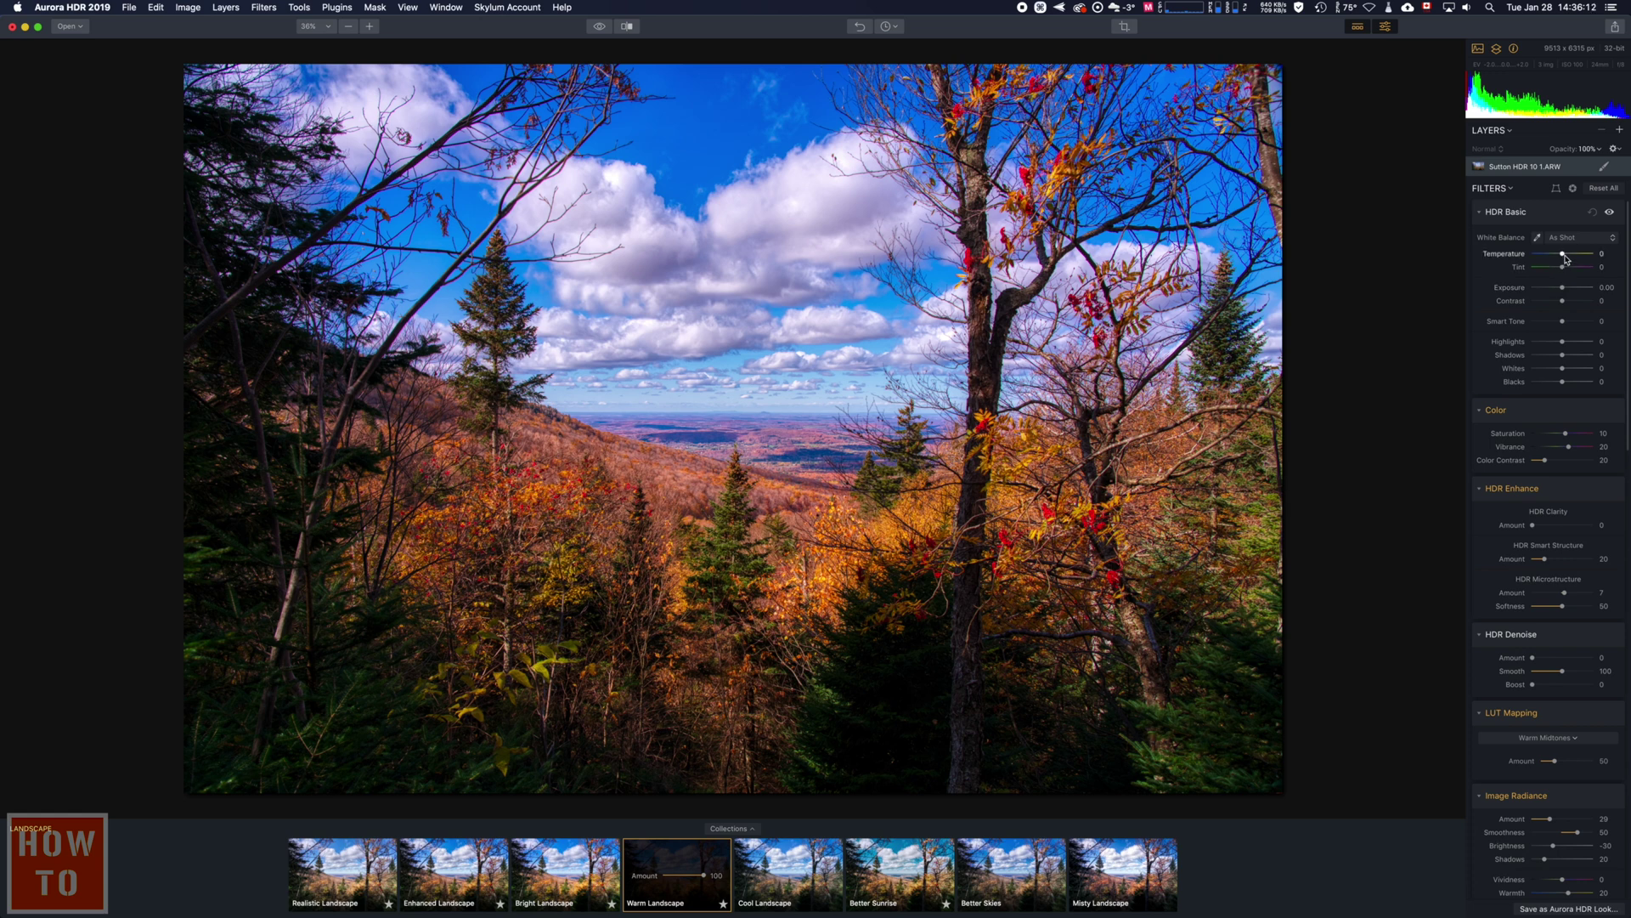
In HDR Basic, set Smart Tone 44, Highlights -2, Shadows -4, Whites -4 and Blacks -5
scroll(1566, 259, "down", 15)
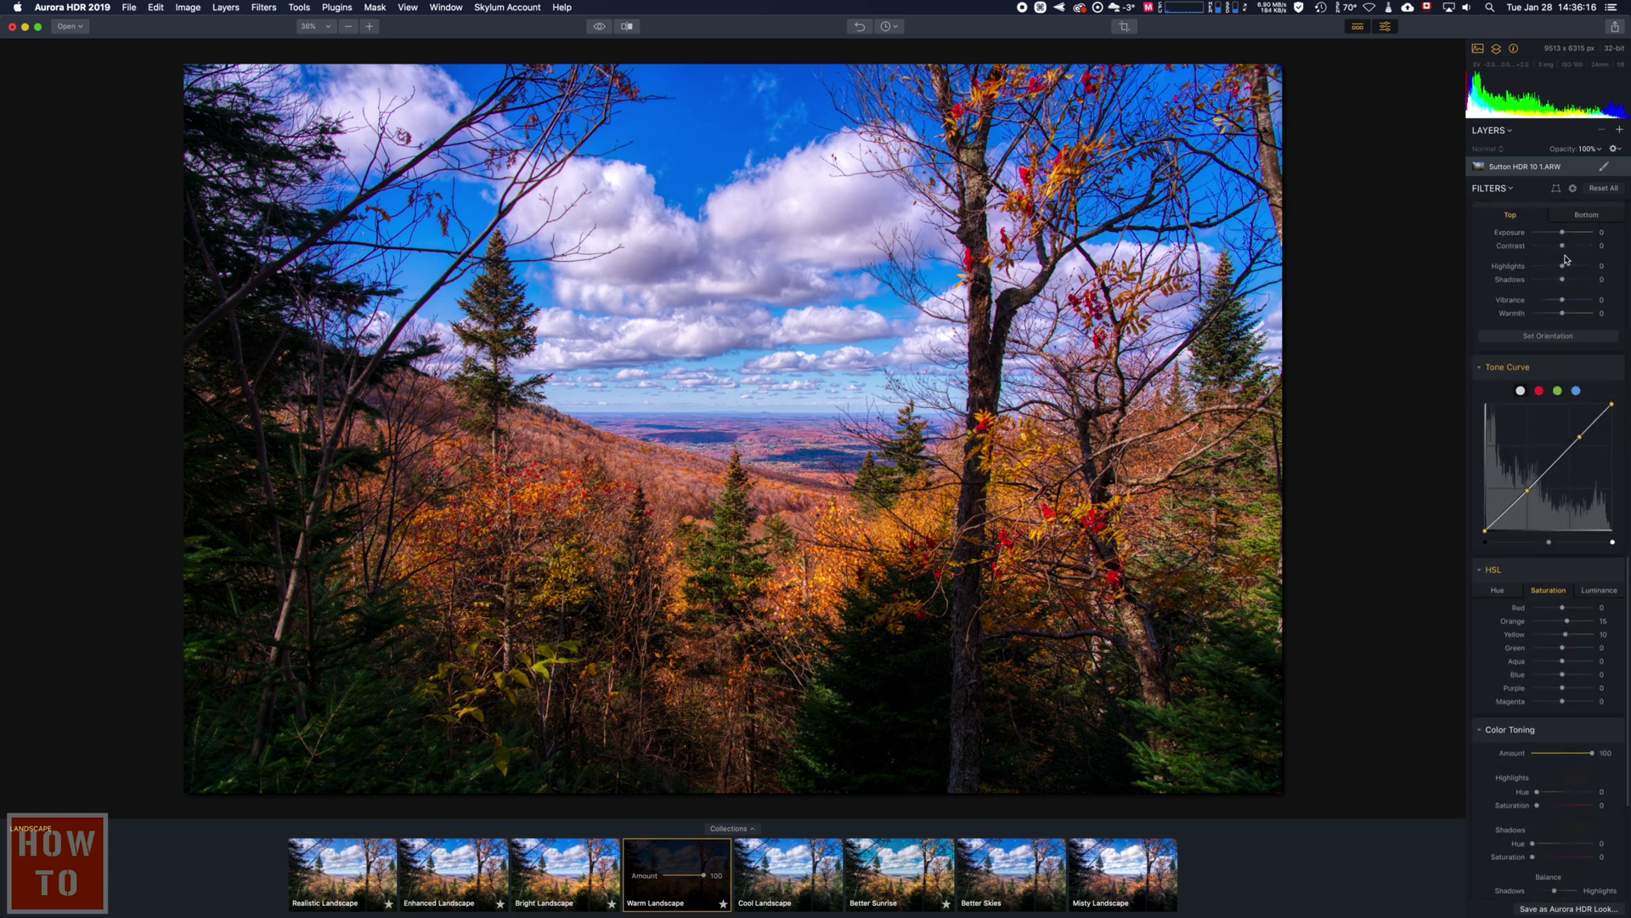
scroll(1566, 260, "down", 5)
scroll(1566, 259, "up", 20)
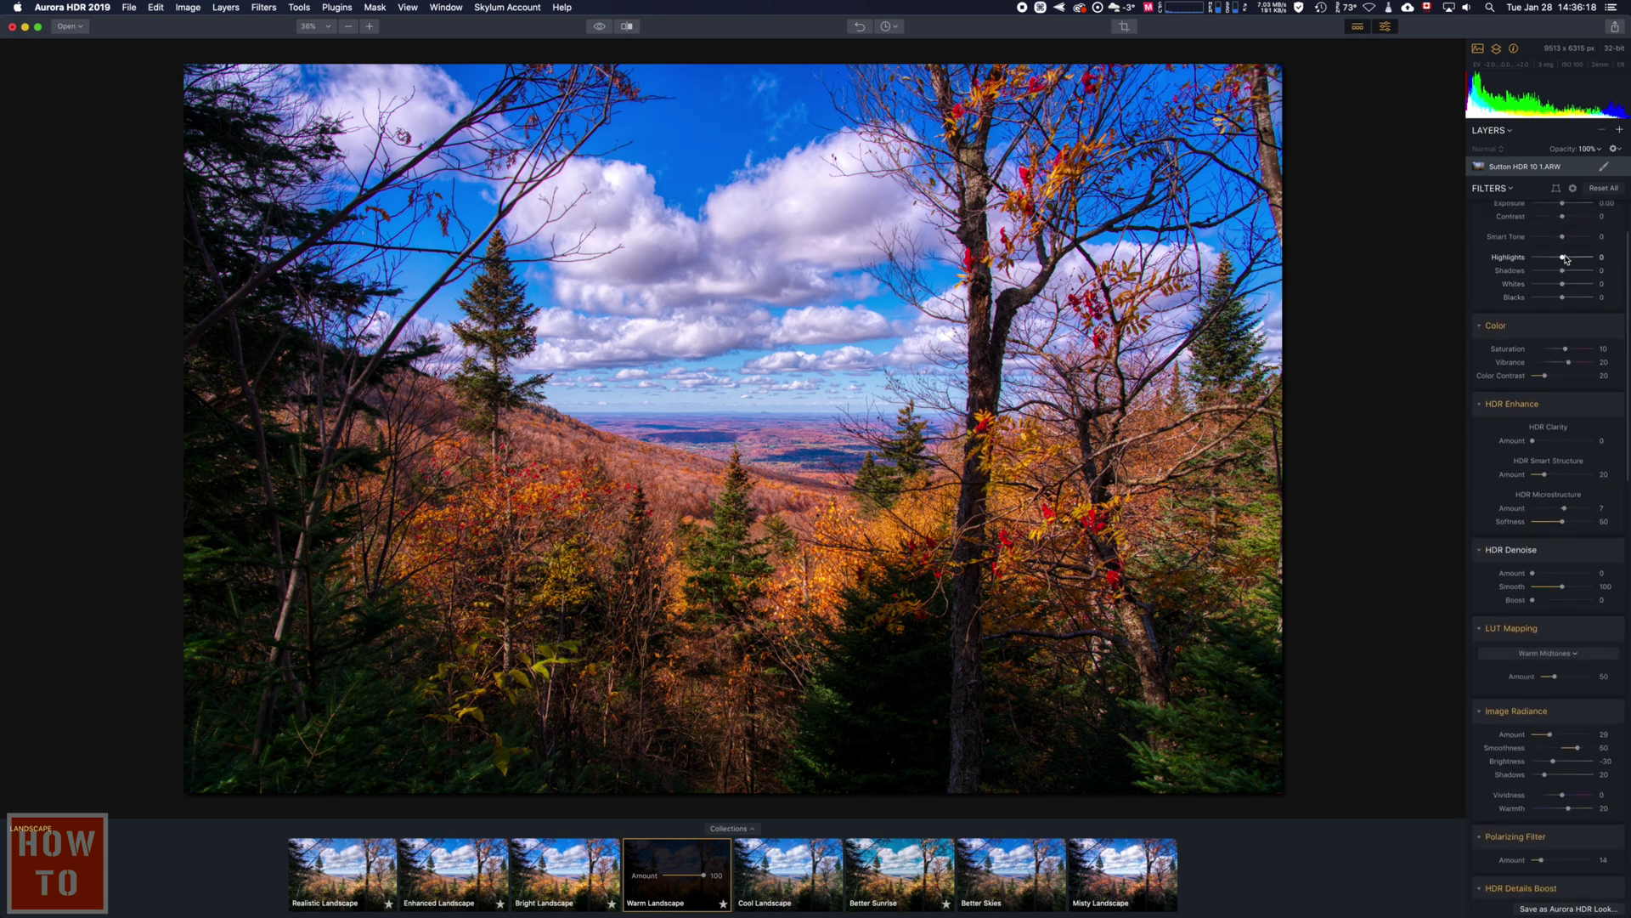
left_click_drag(1566, 259, 1571, 333)
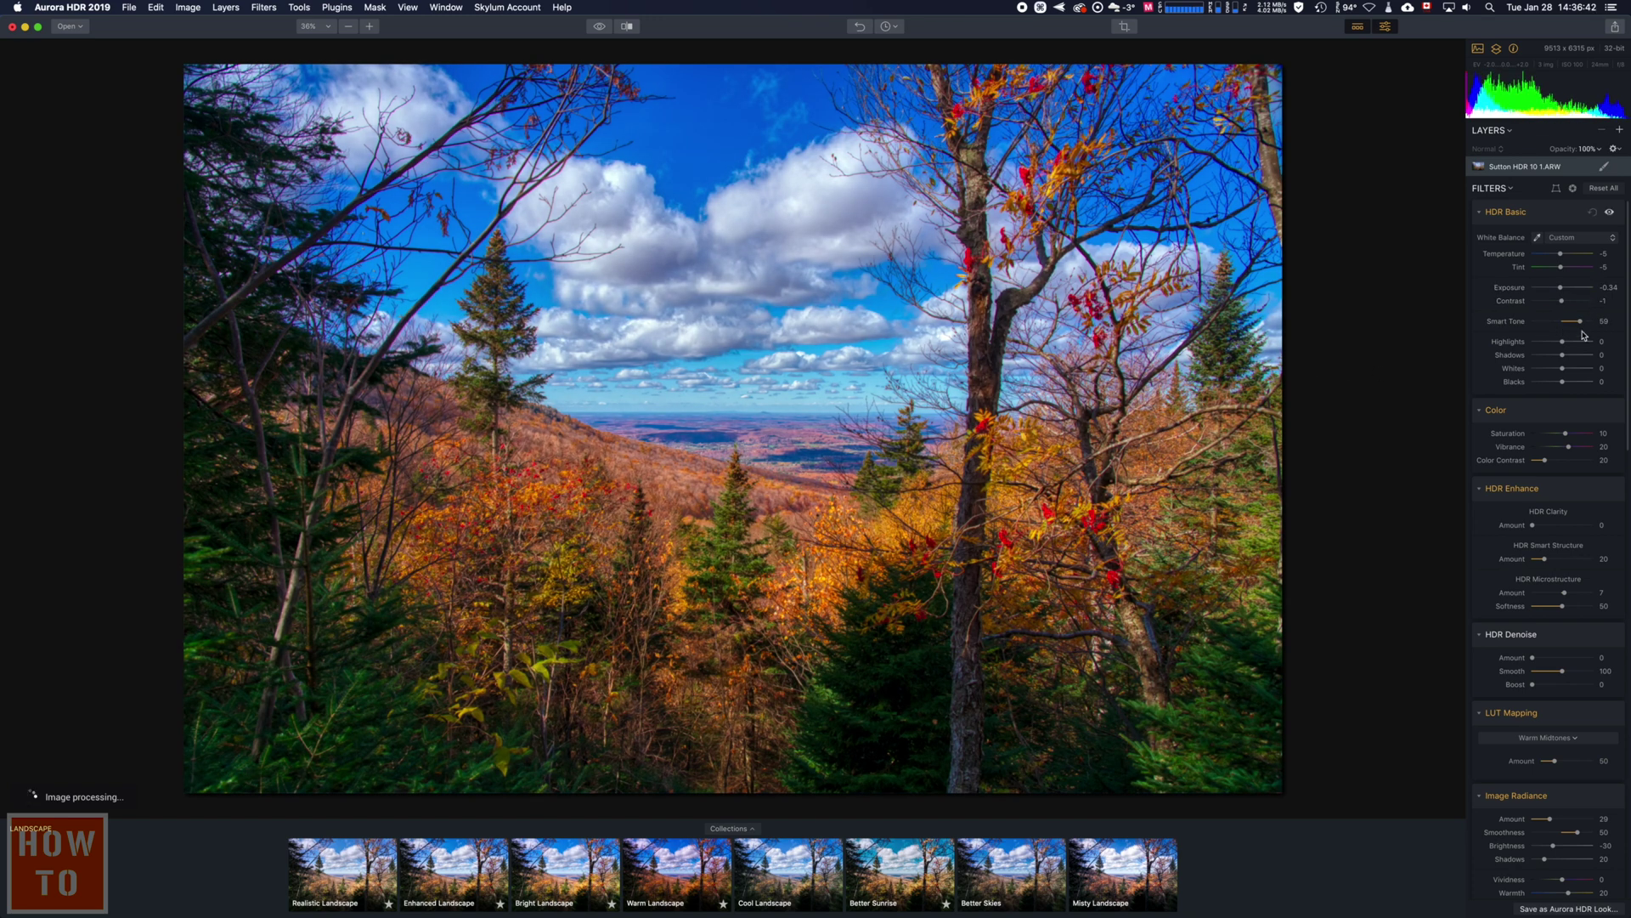
left_click_drag(1582, 328, 1598, 329)
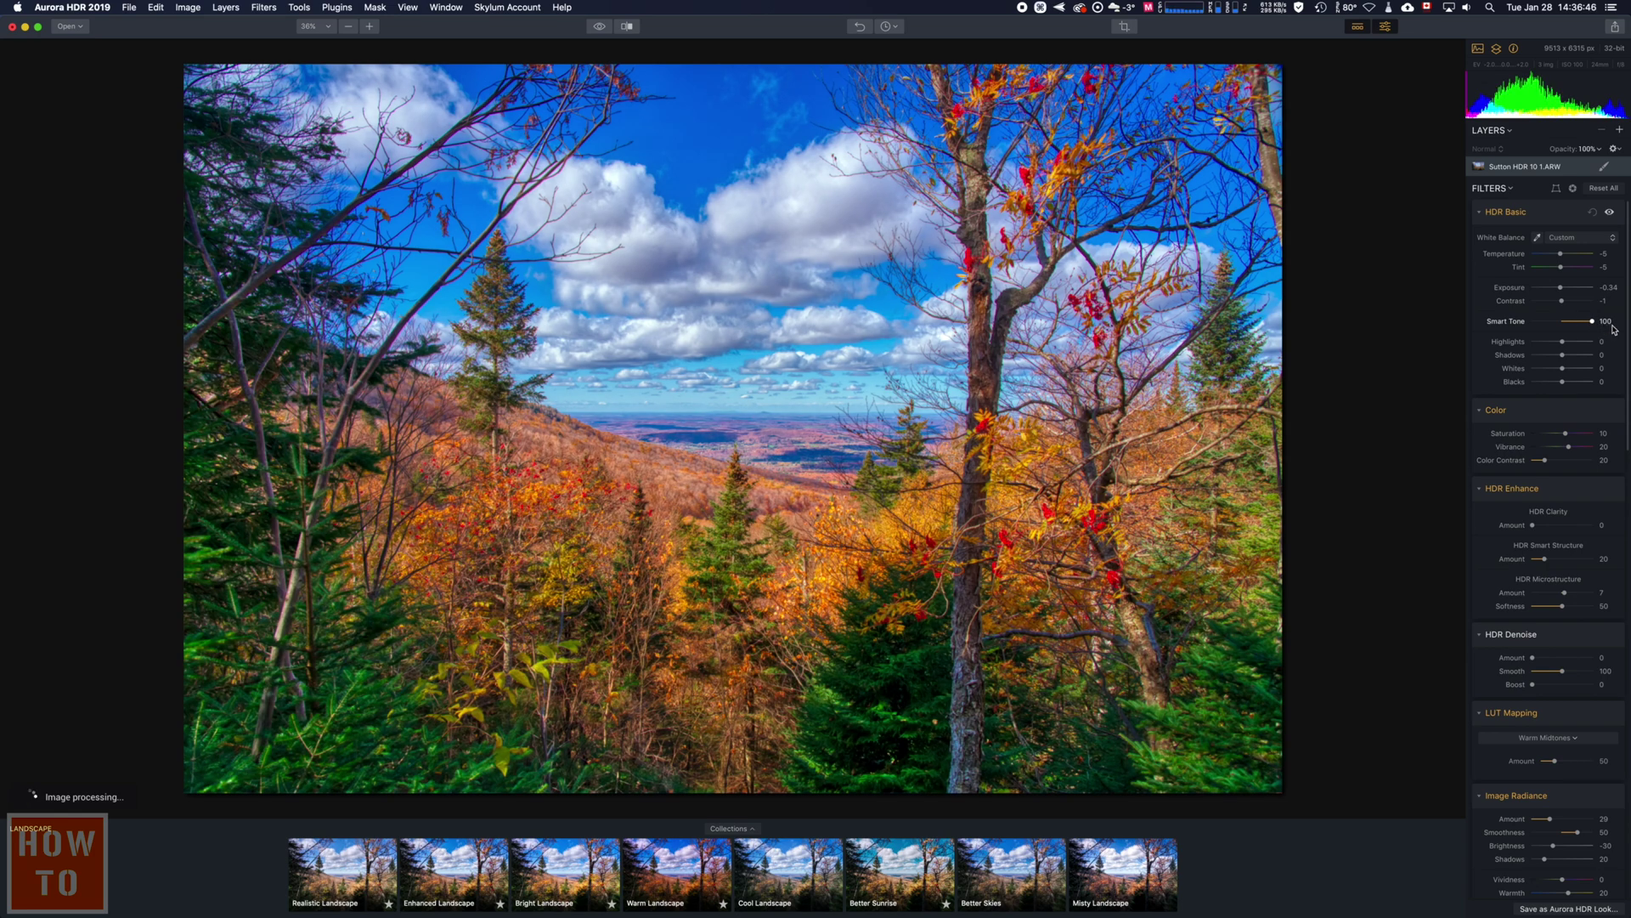
left_click_drag(1592, 323, 1576, 323)
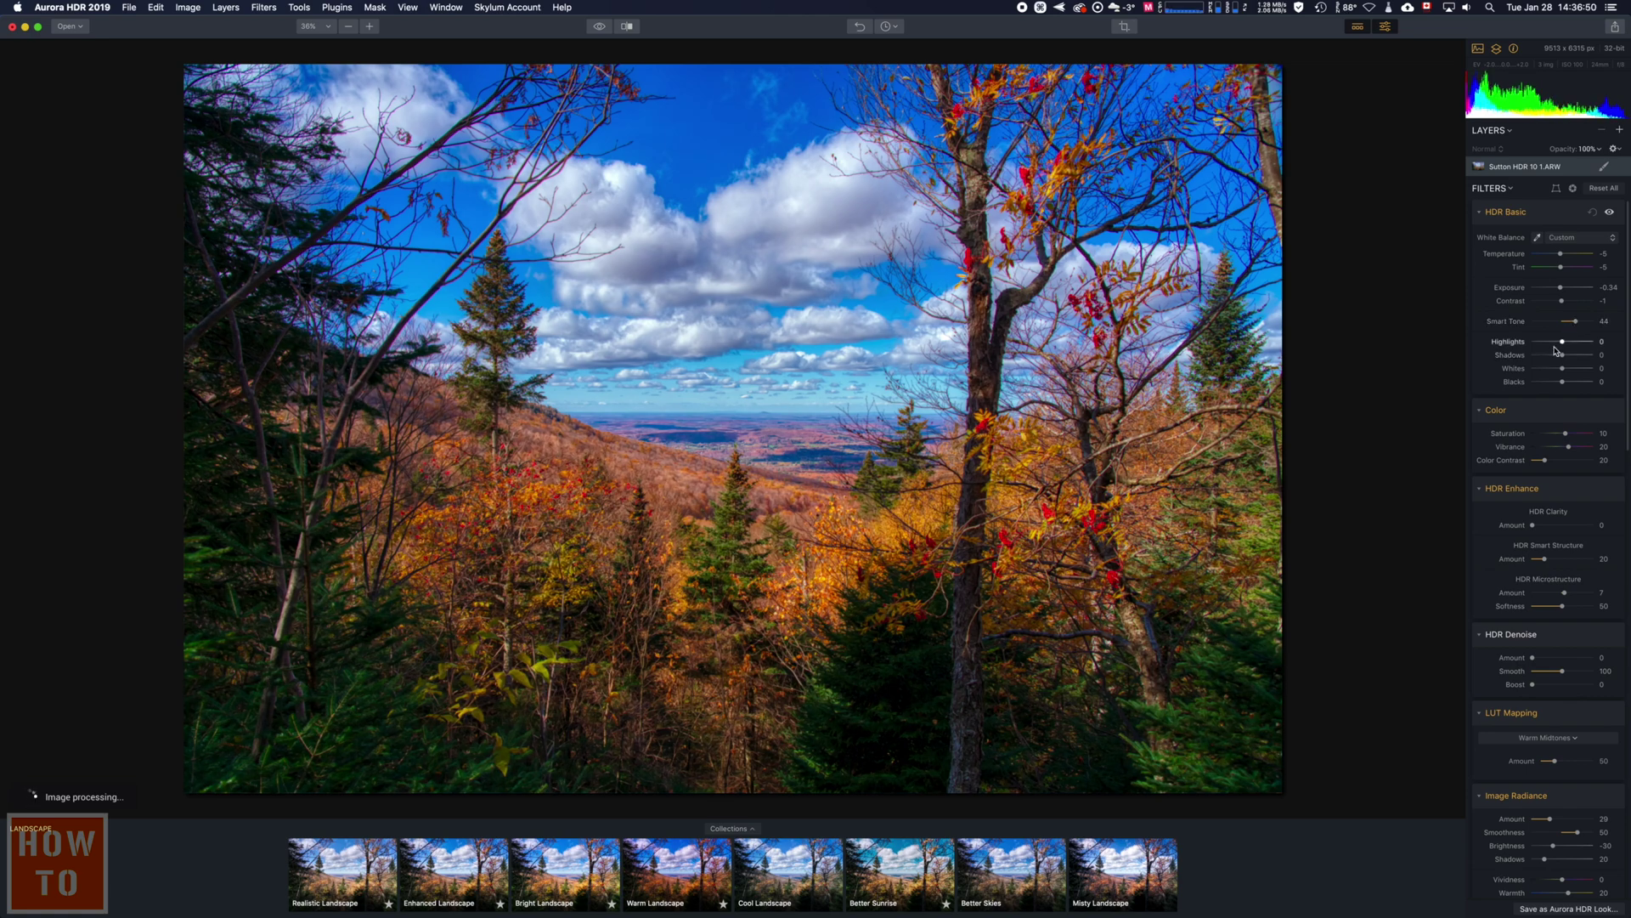
mouse_move(1564, 346)
left_mouse_down()
mouse_move(1539, 347)
mouse_move(1588, 360)
mouse_move(1538, 363)
mouse_move(1562, 366)
left_mouse_up()
mouse_move(1562, 368)
left_mouse_down()
mouse_move(1537, 382)
mouse_move(1561, 387)
left_mouse_up()
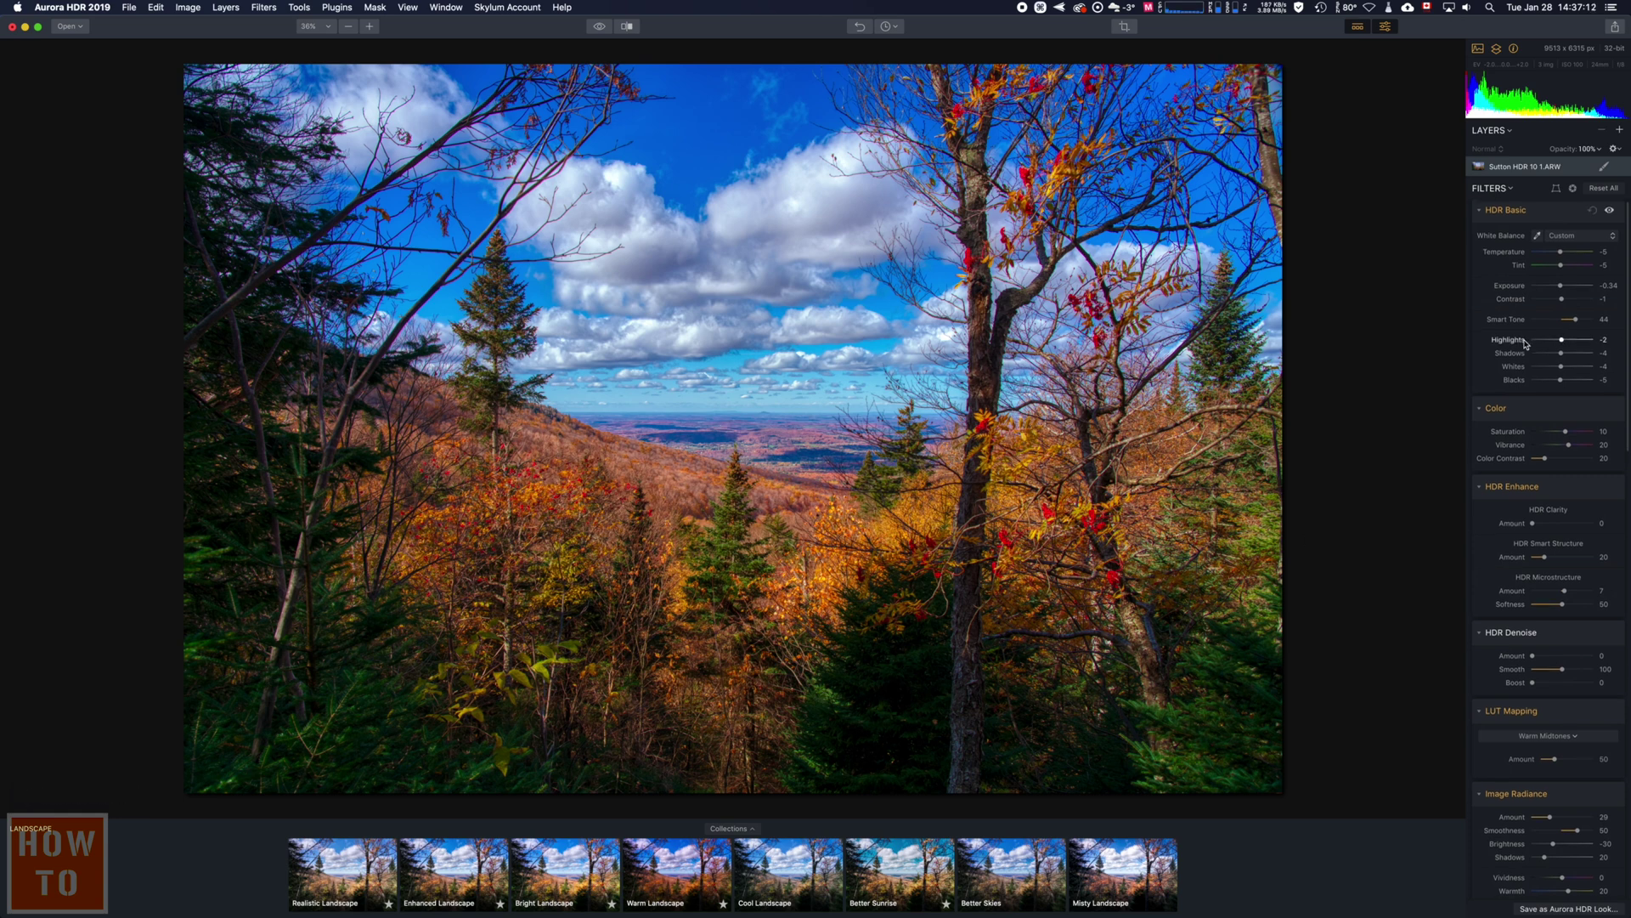
scroll(1572, 450, "down", 2)
Undo the accidental desaturation, then set Vibrance to 17 and Color Contrast to 25
scroll(1571, 451, "down", 2)
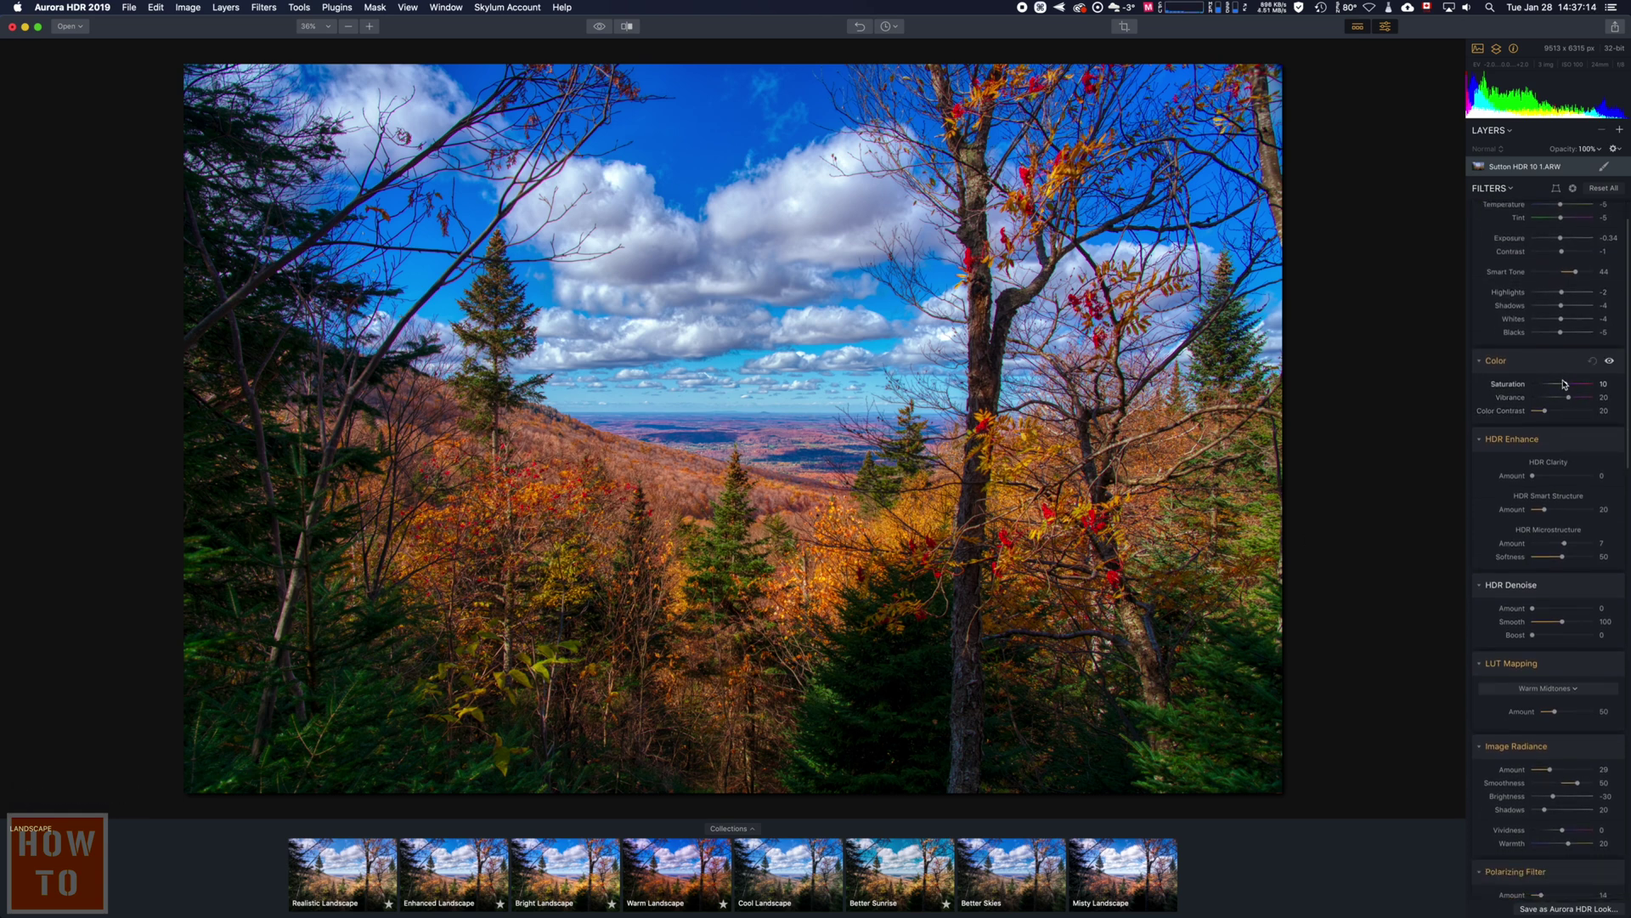
left_click_drag(1566, 384, 1488, 391)
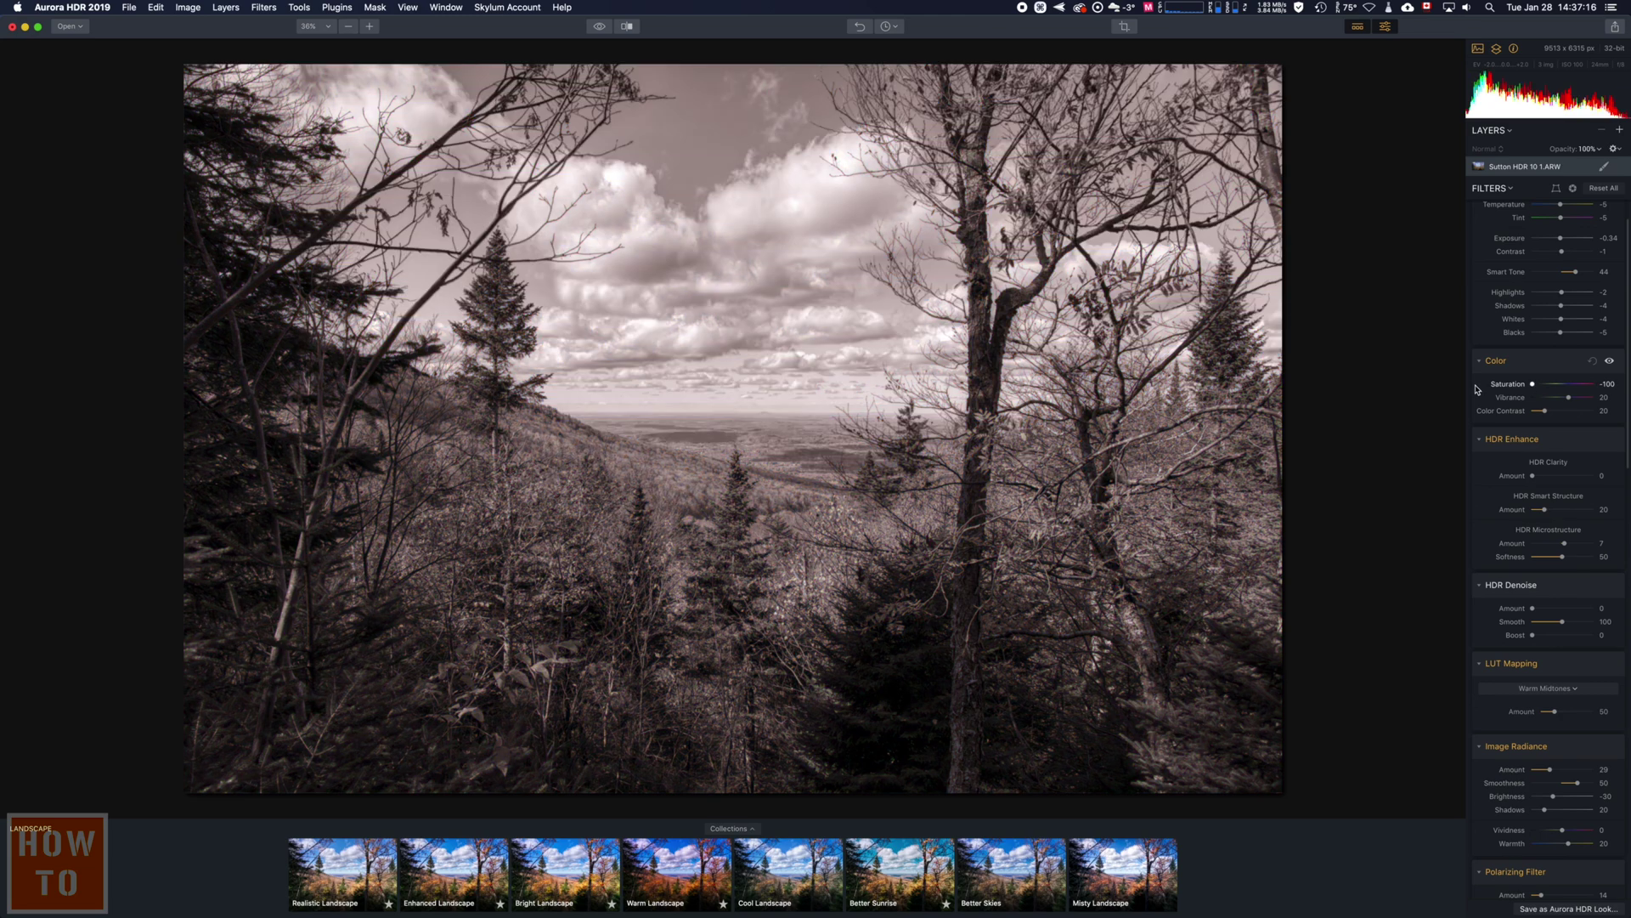
key("super+z")
mouse_move(1568, 397)
left_mouse_down()
mouse_move(1530, 398)
mouse_move(1568, 398)
mouse_move(1559, 412)
left_mouse_up()
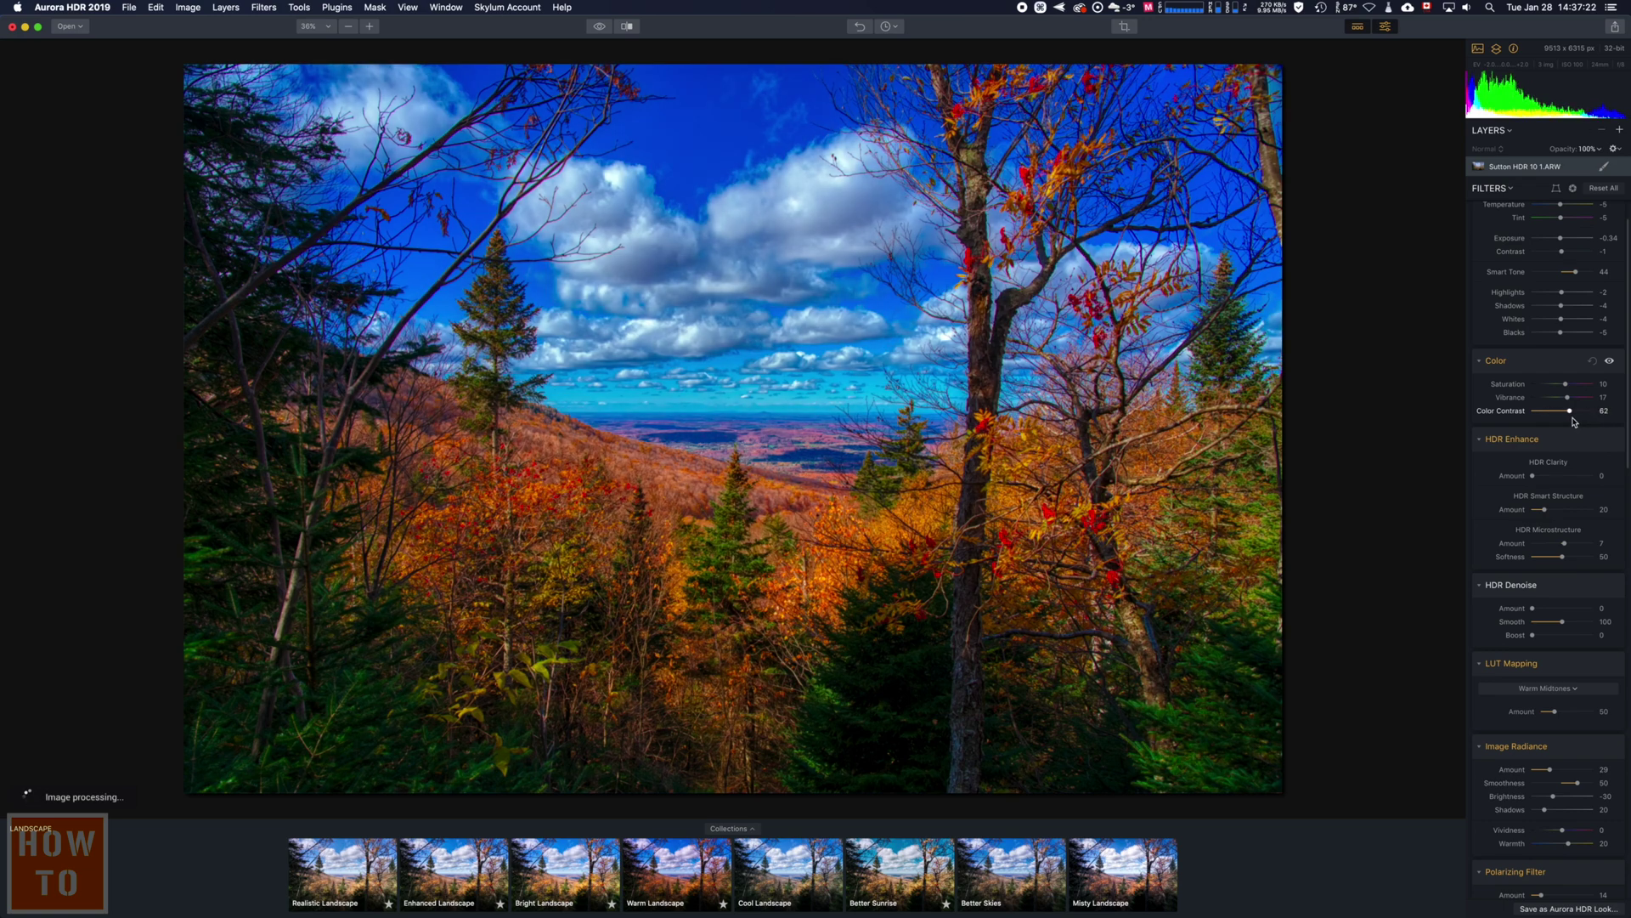
left_click_drag(1559, 412, 1547, 413)
mouse_move(1533, 476)
left_mouse_down()
mouse_move(1558, 481)
mouse_move(1527, 478)
left_mouse_up()
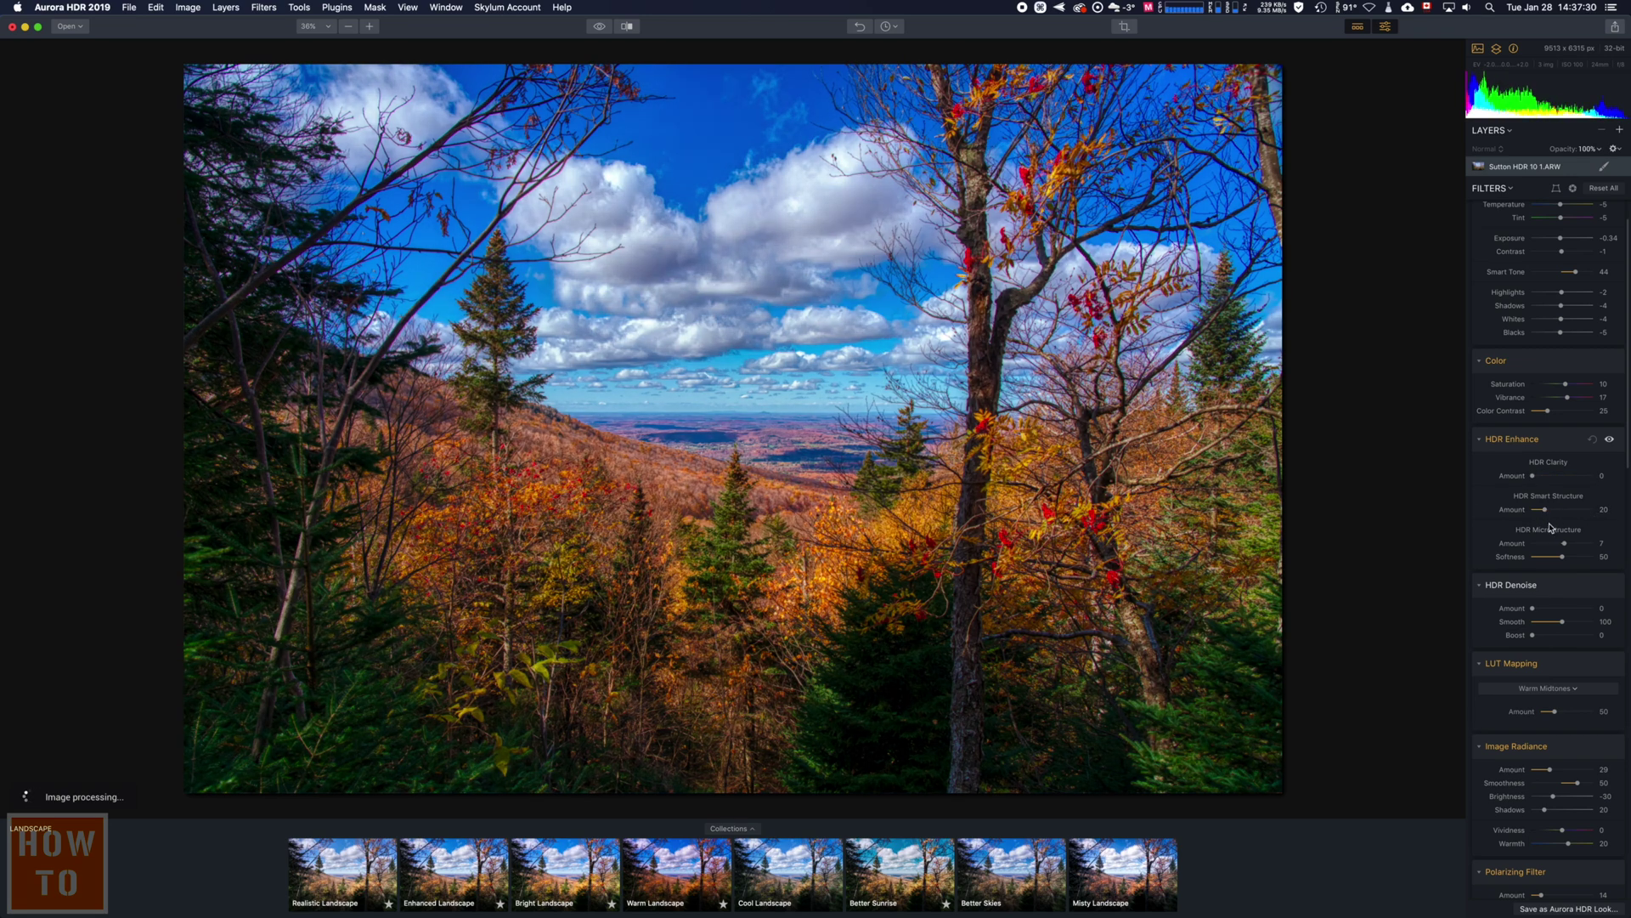
Reset the HDR Details Boost Small, Medium and Large sliders to 0
scroll(1550, 526, "down", 5)
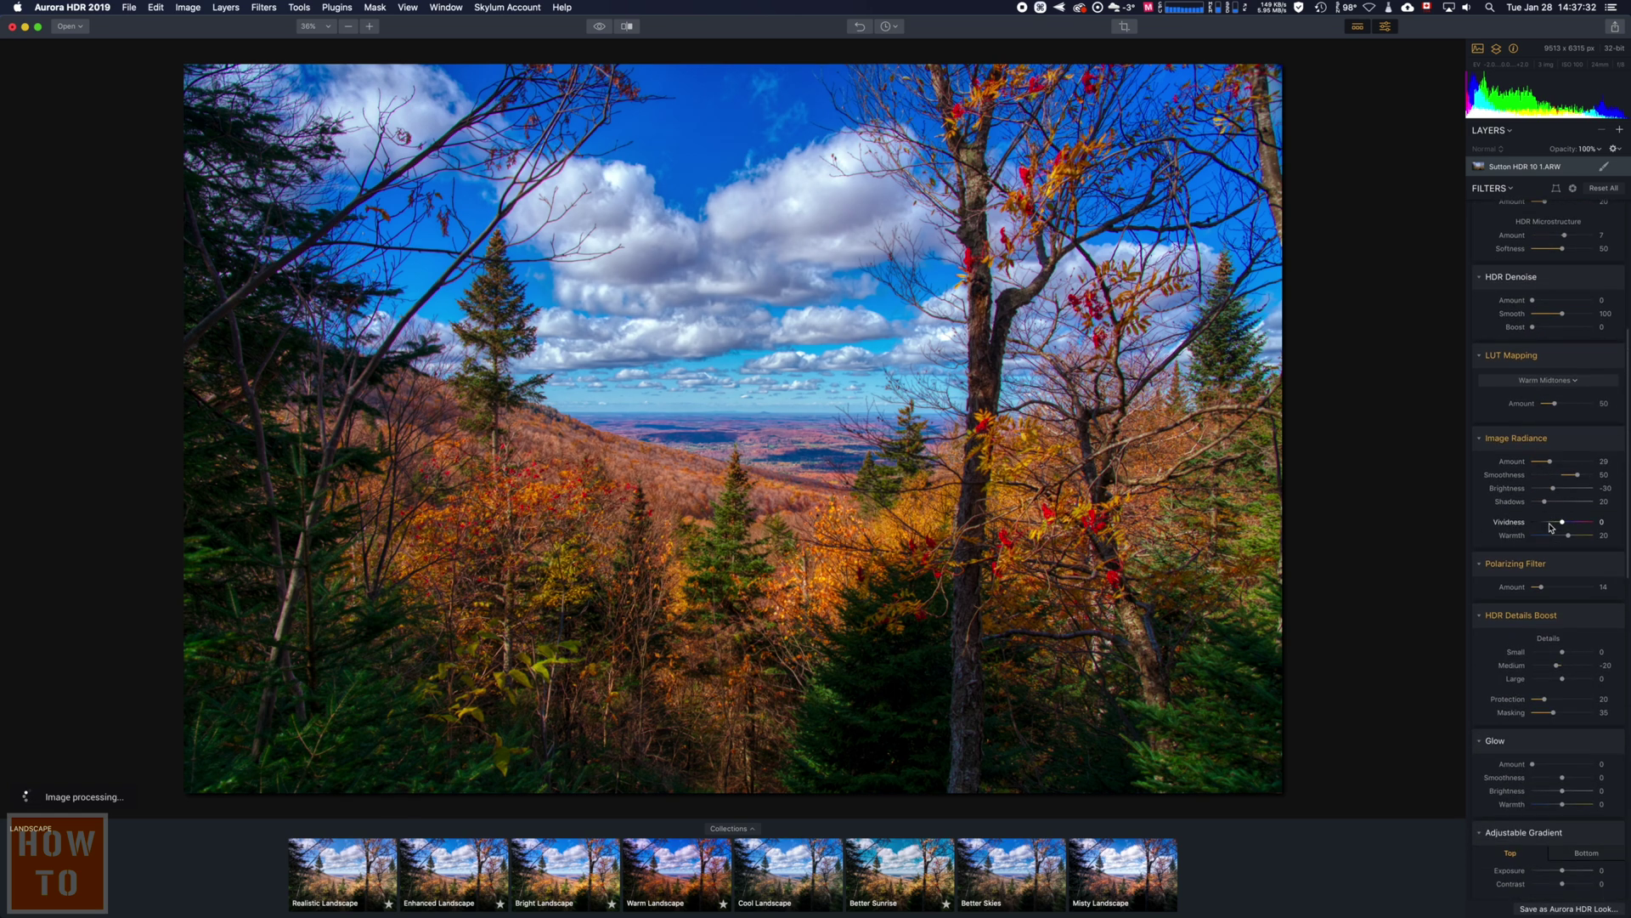
scroll(1550, 527, "down", 2)
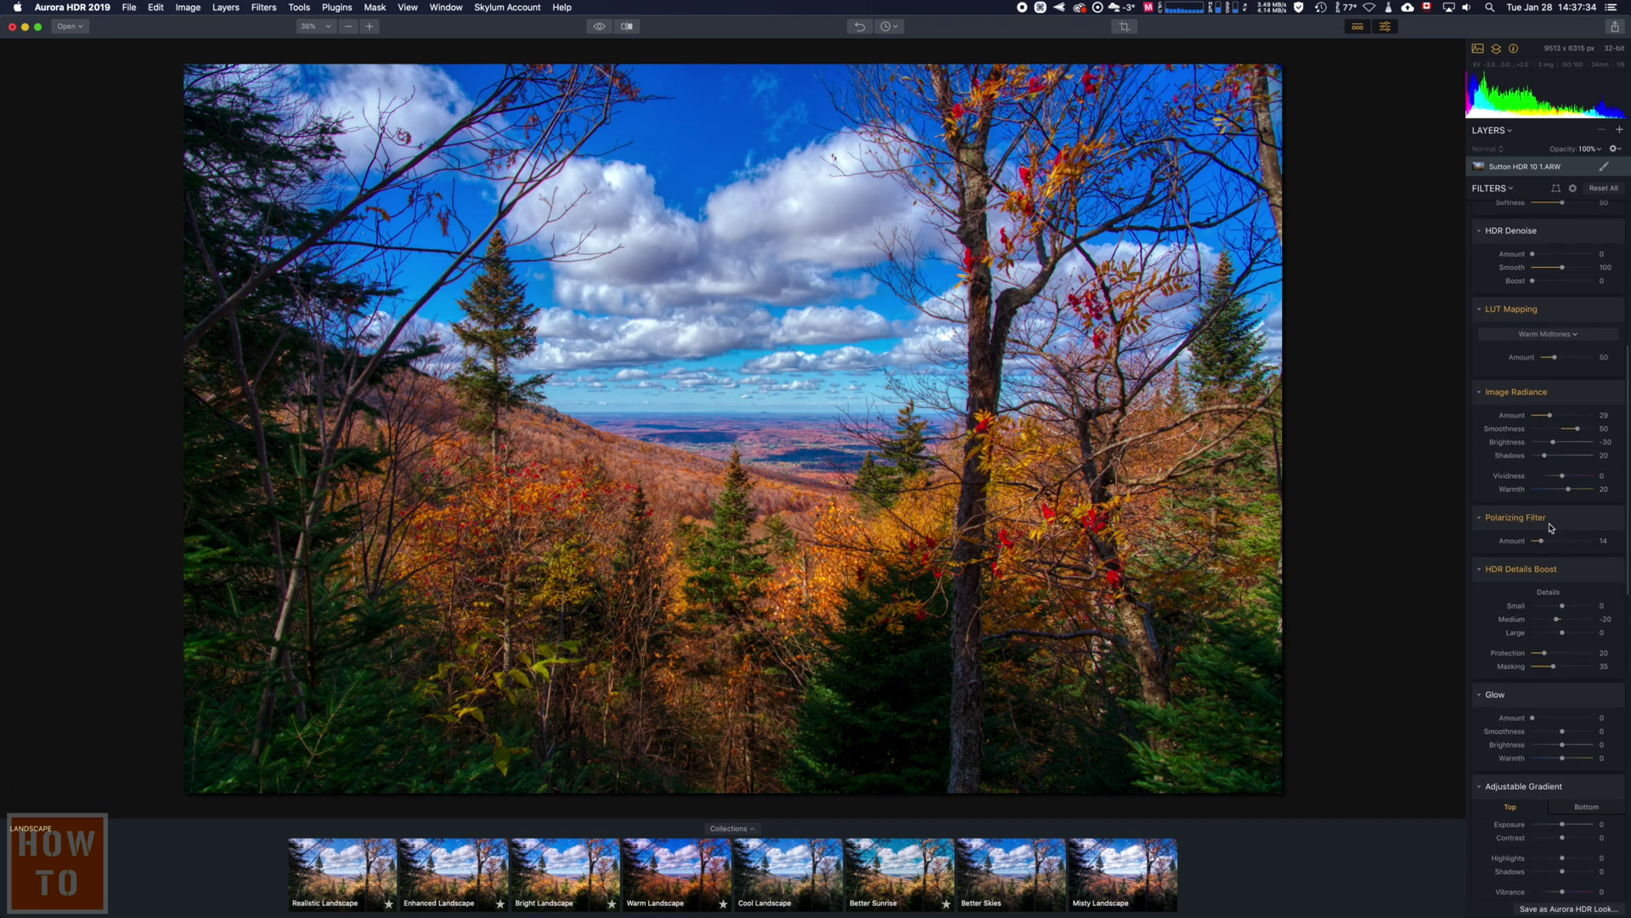
left_click_drag(1561, 605, 1576, 638)
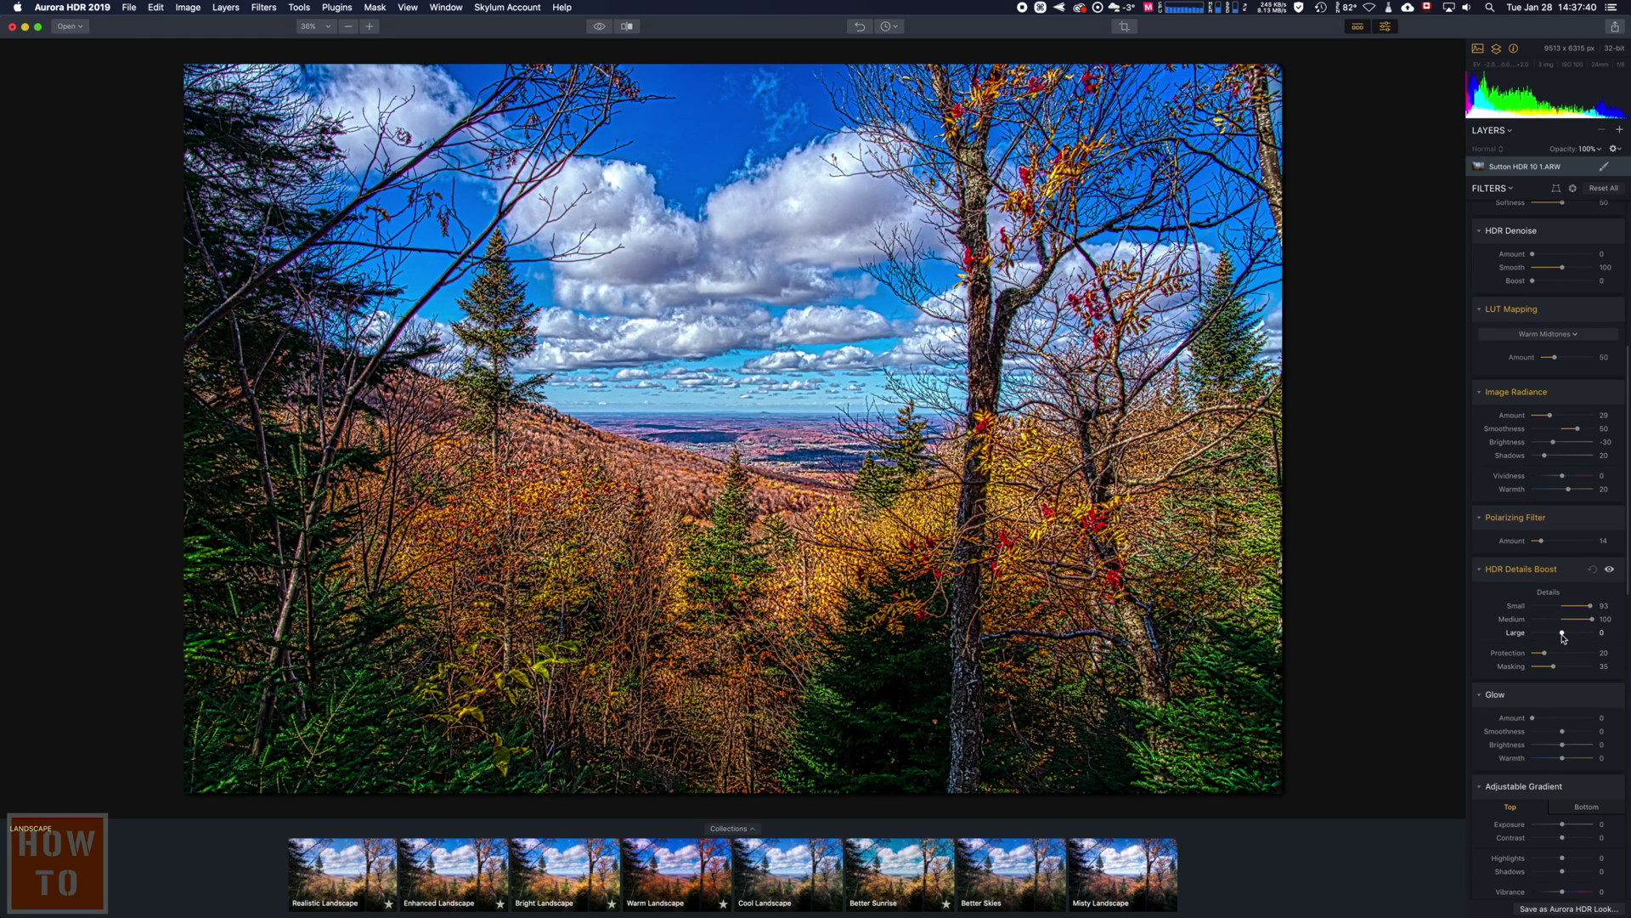
double_click(1566, 620)
double_click(1568, 605)
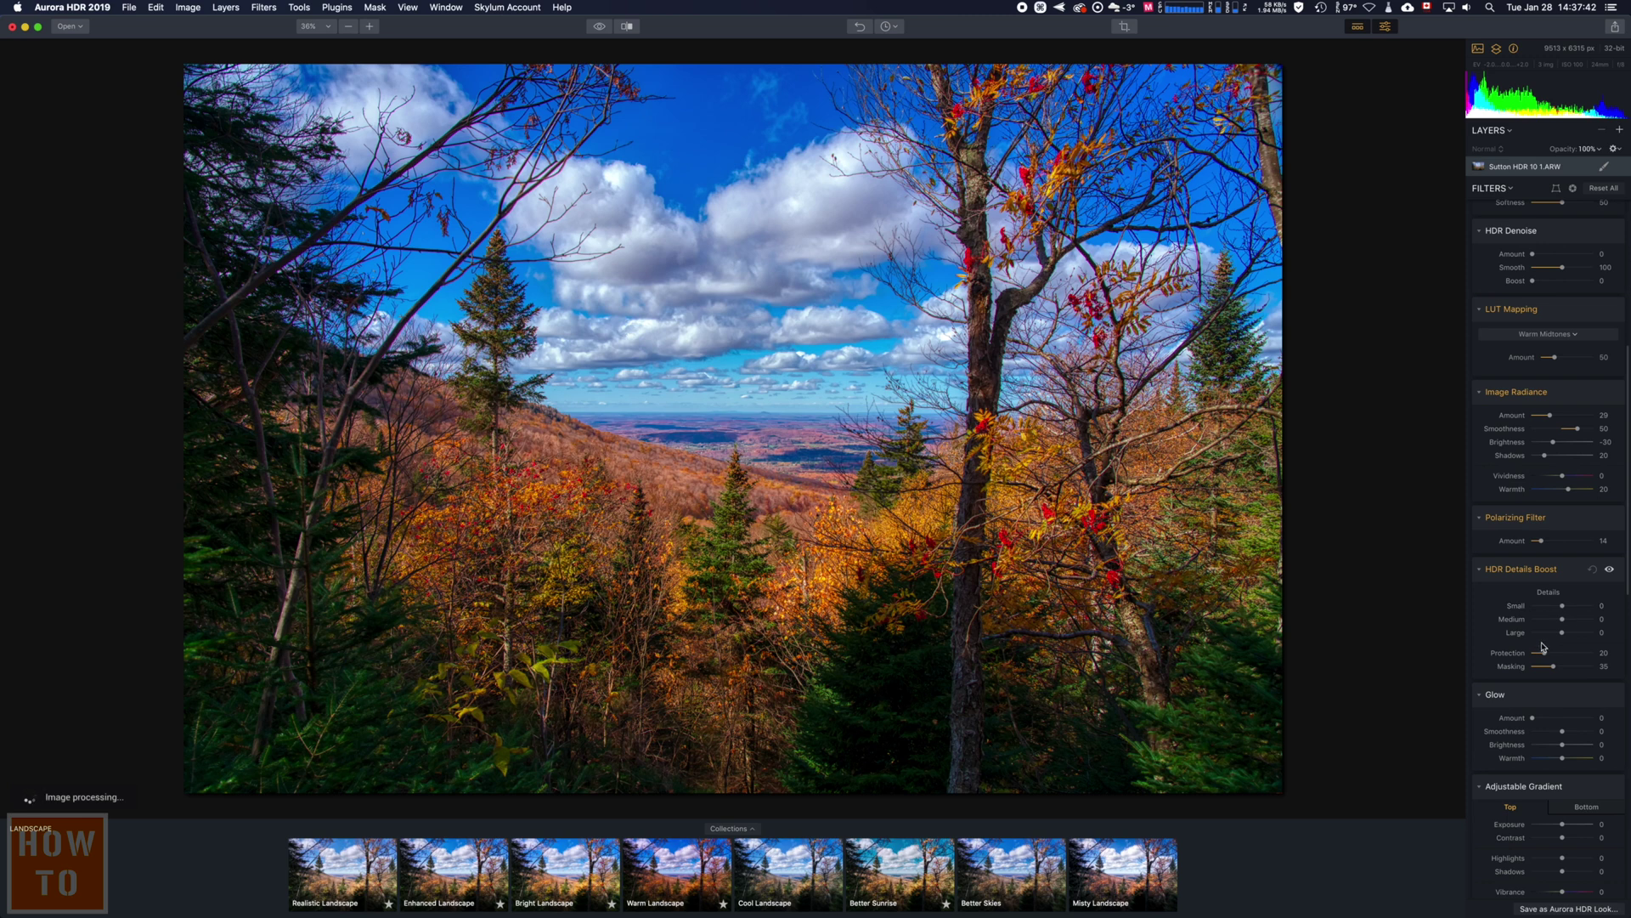
scroll(1544, 647, "down", 1)
Set the HSL Saturation to Yellow 19, Green 18 and Blue 8
scroll(1544, 647, "down", 5)
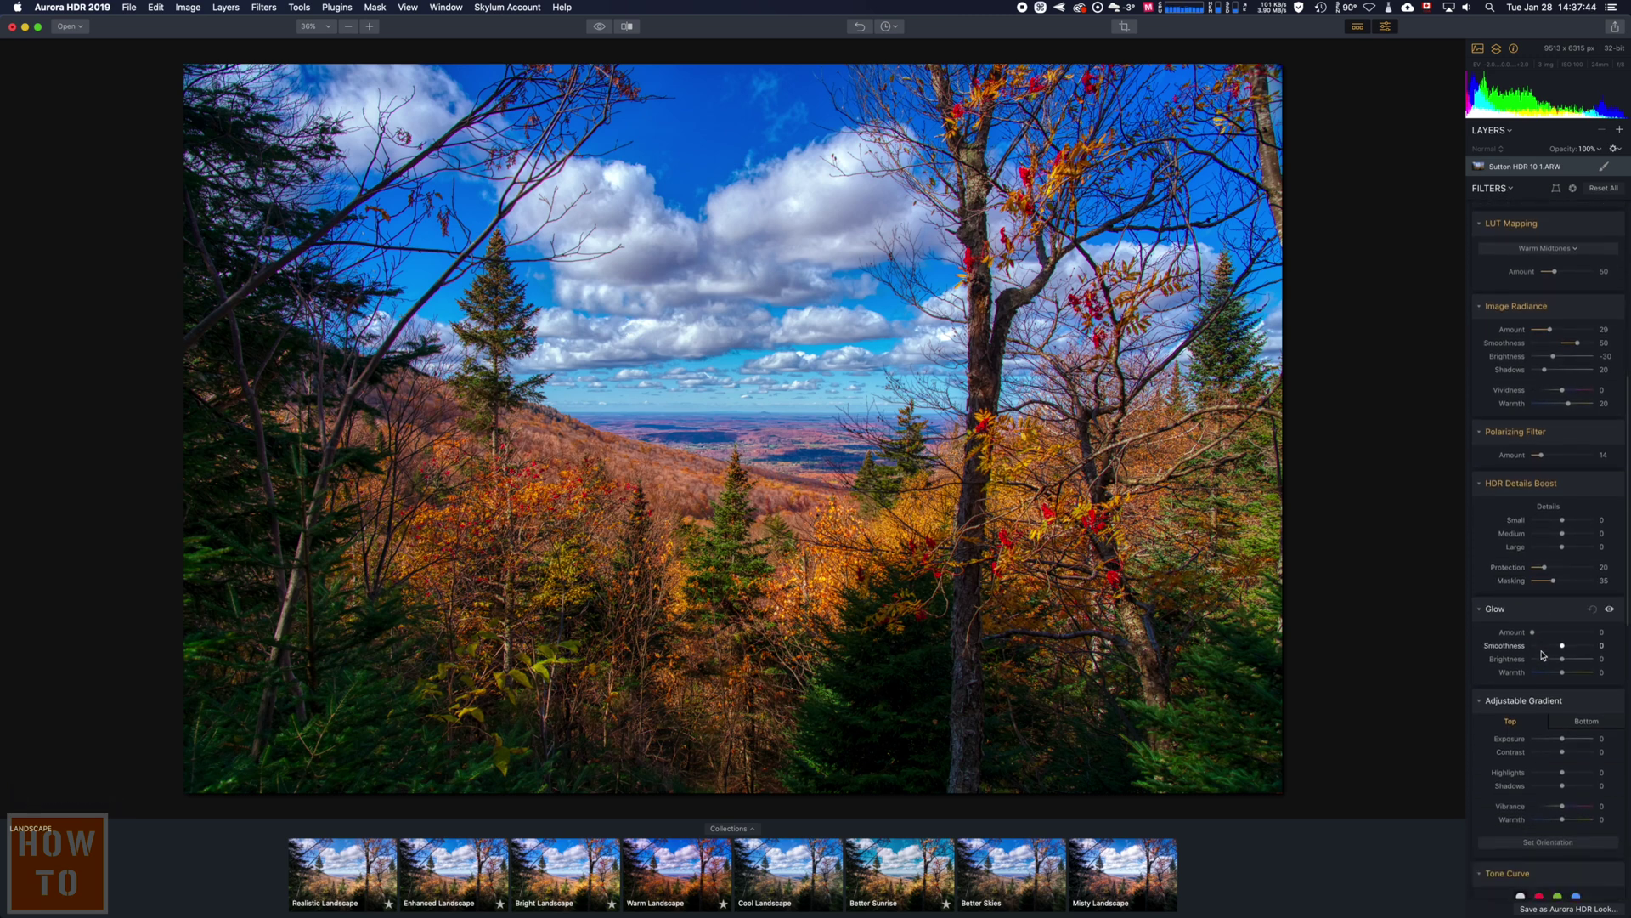
scroll(1544, 654, "down", 8)
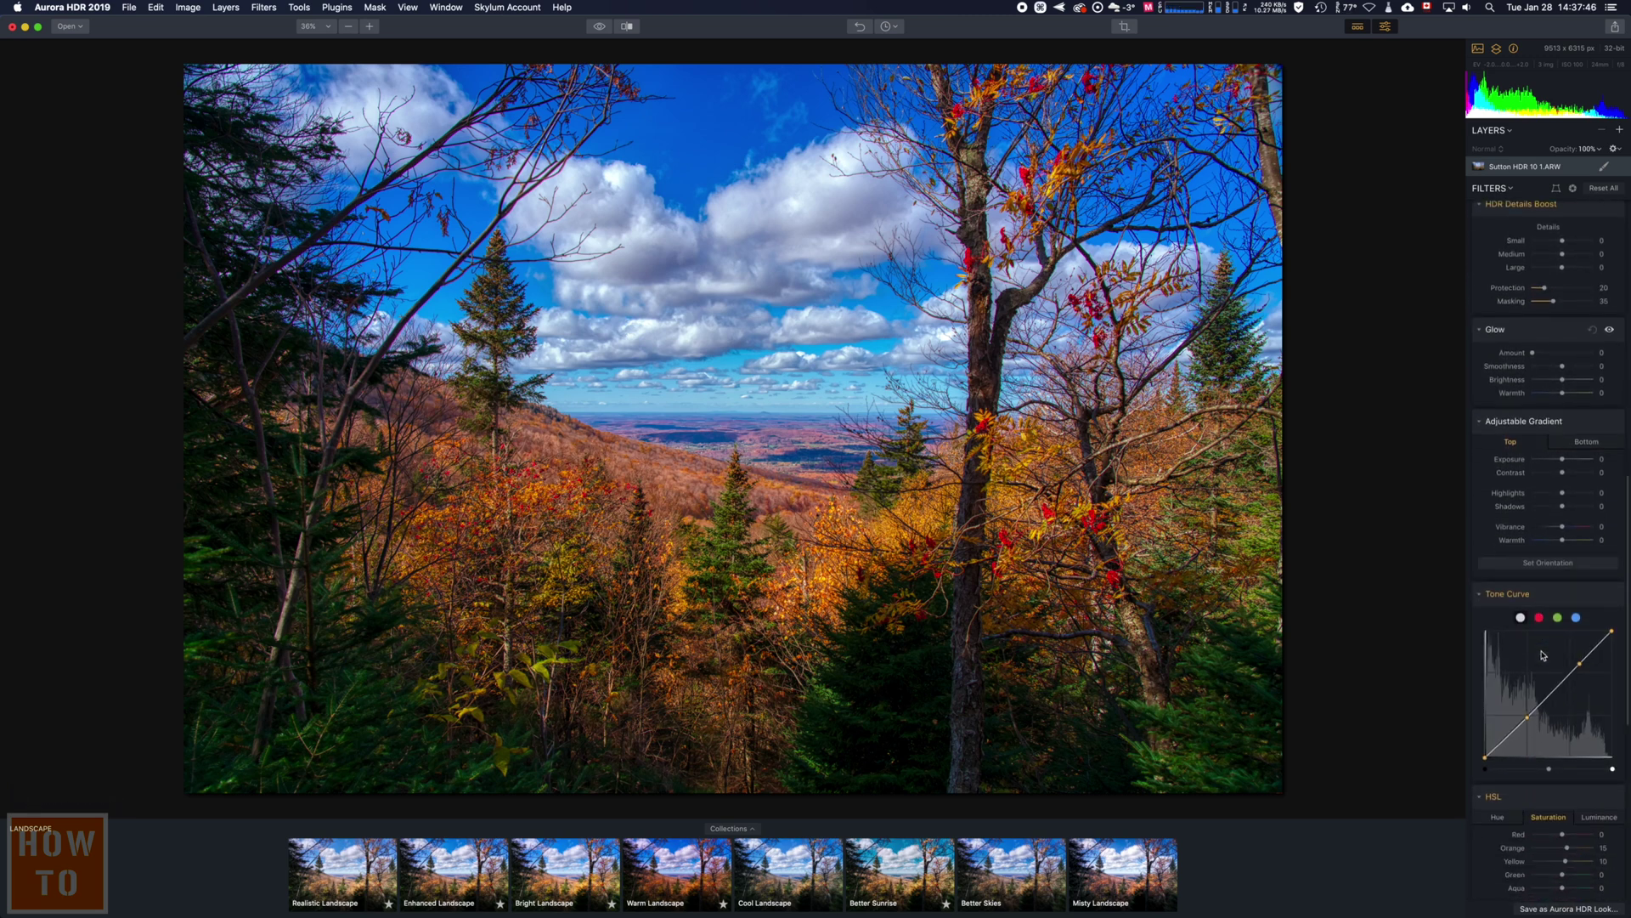
scroll(1544, 655, "down", 3)
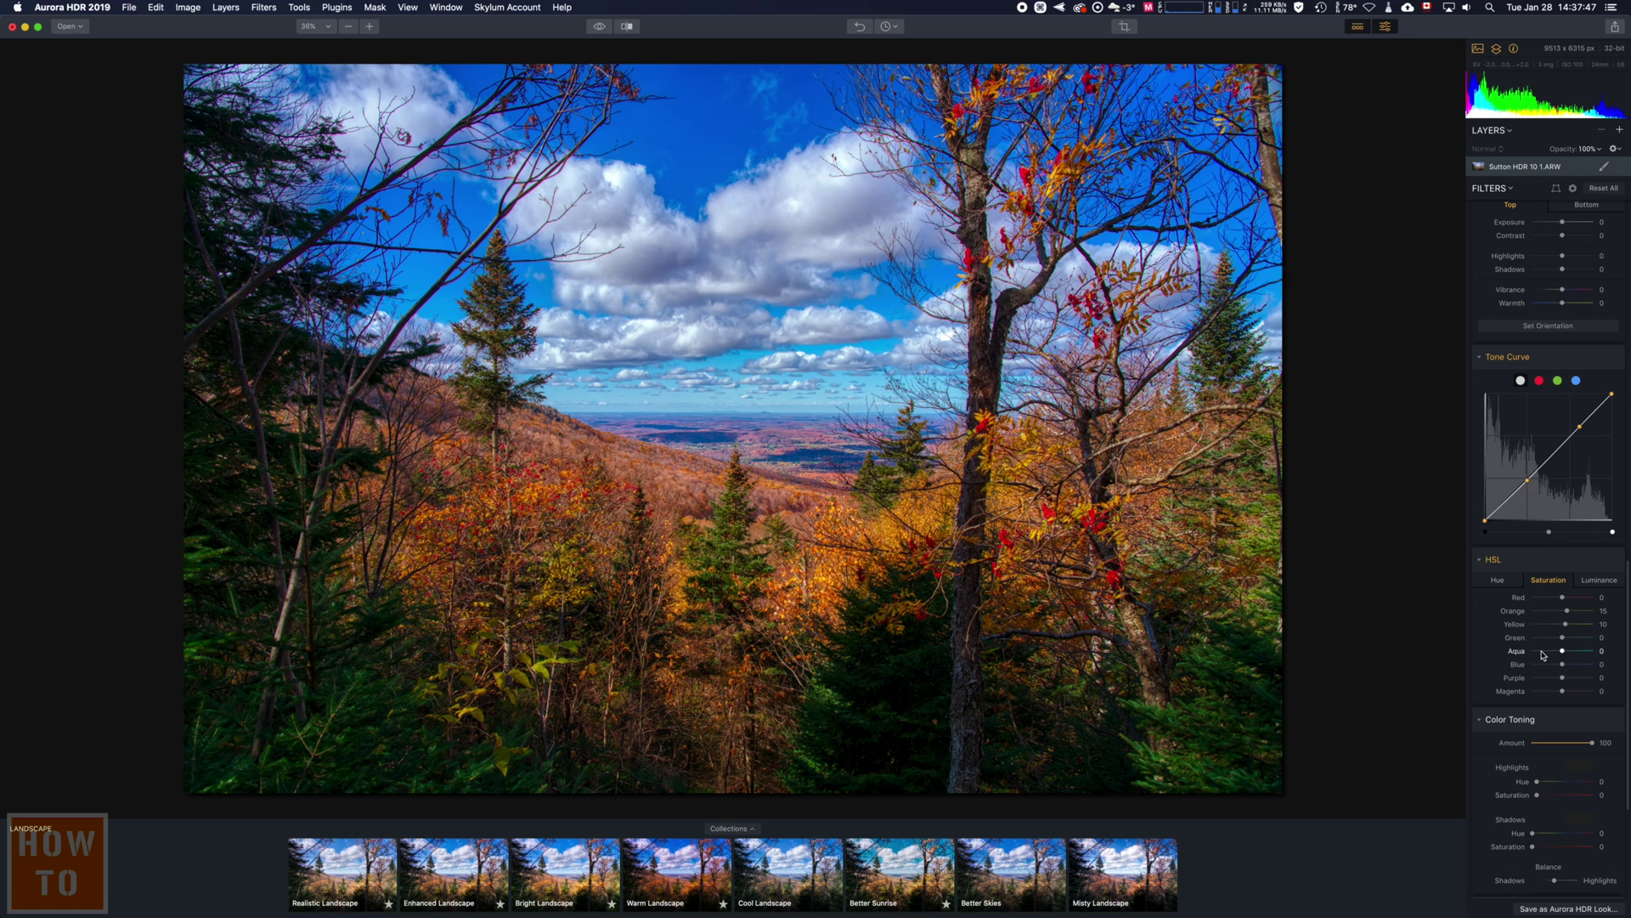
left_click_drag(1565, 600, 1601, 612)
left_click(1568, 611)
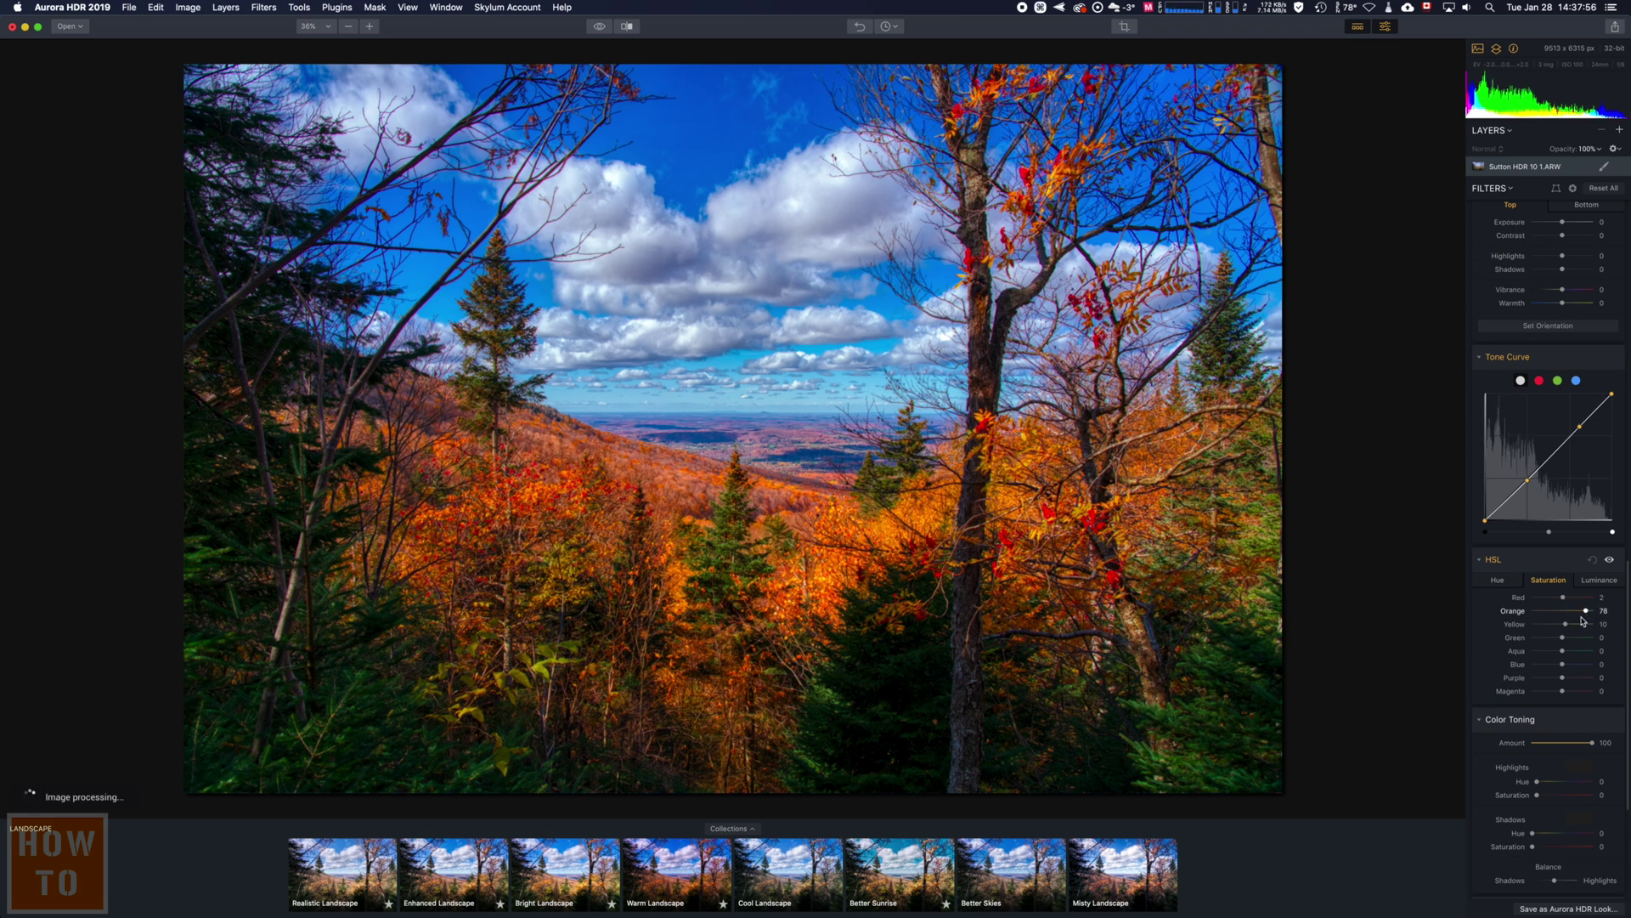
left_click_drag(1583, 620, 1565, 672)
Start saving the current settings as a new Aurora HDR Look
scroll(1568, 674, "down", 5)
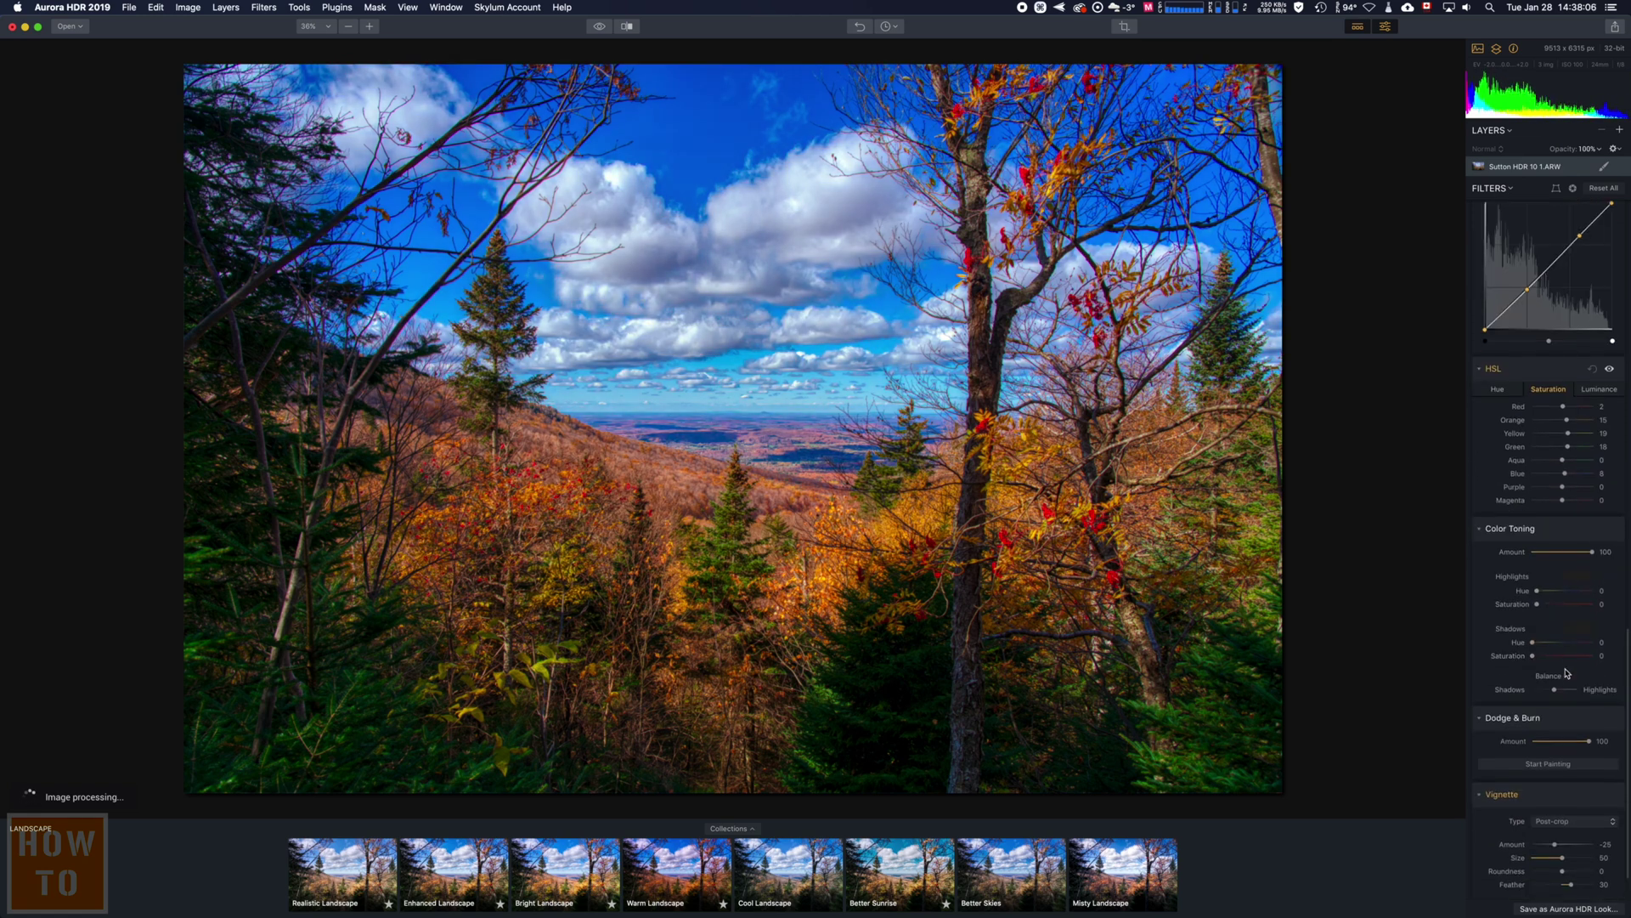
scroll(1568, 674, "down", 2)
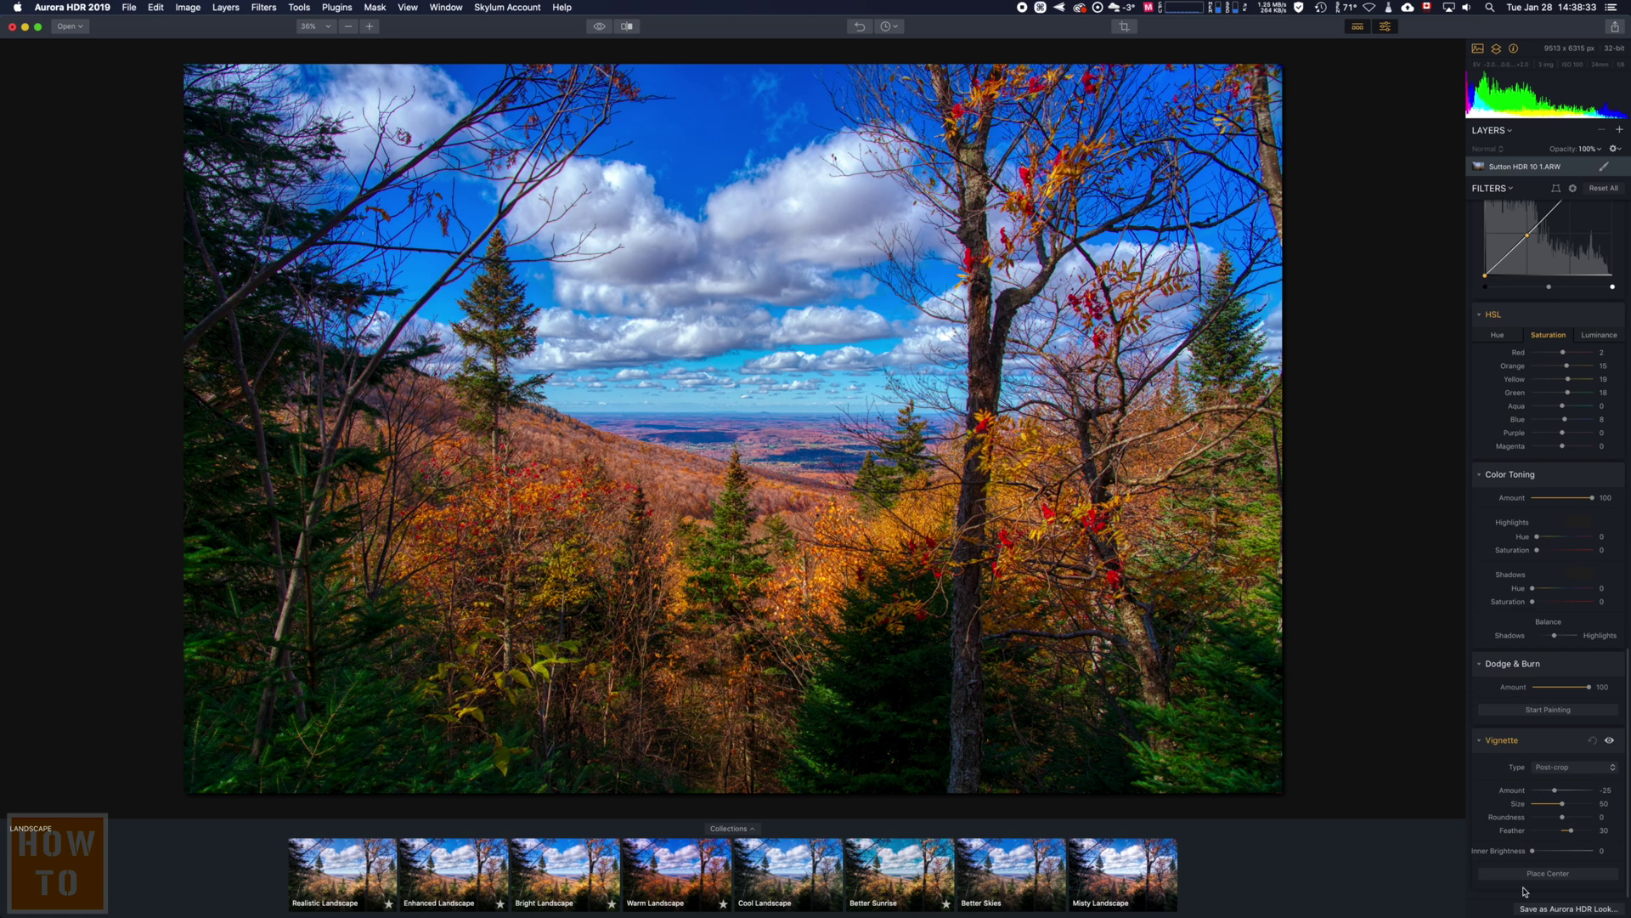
left_click(1543, 908)
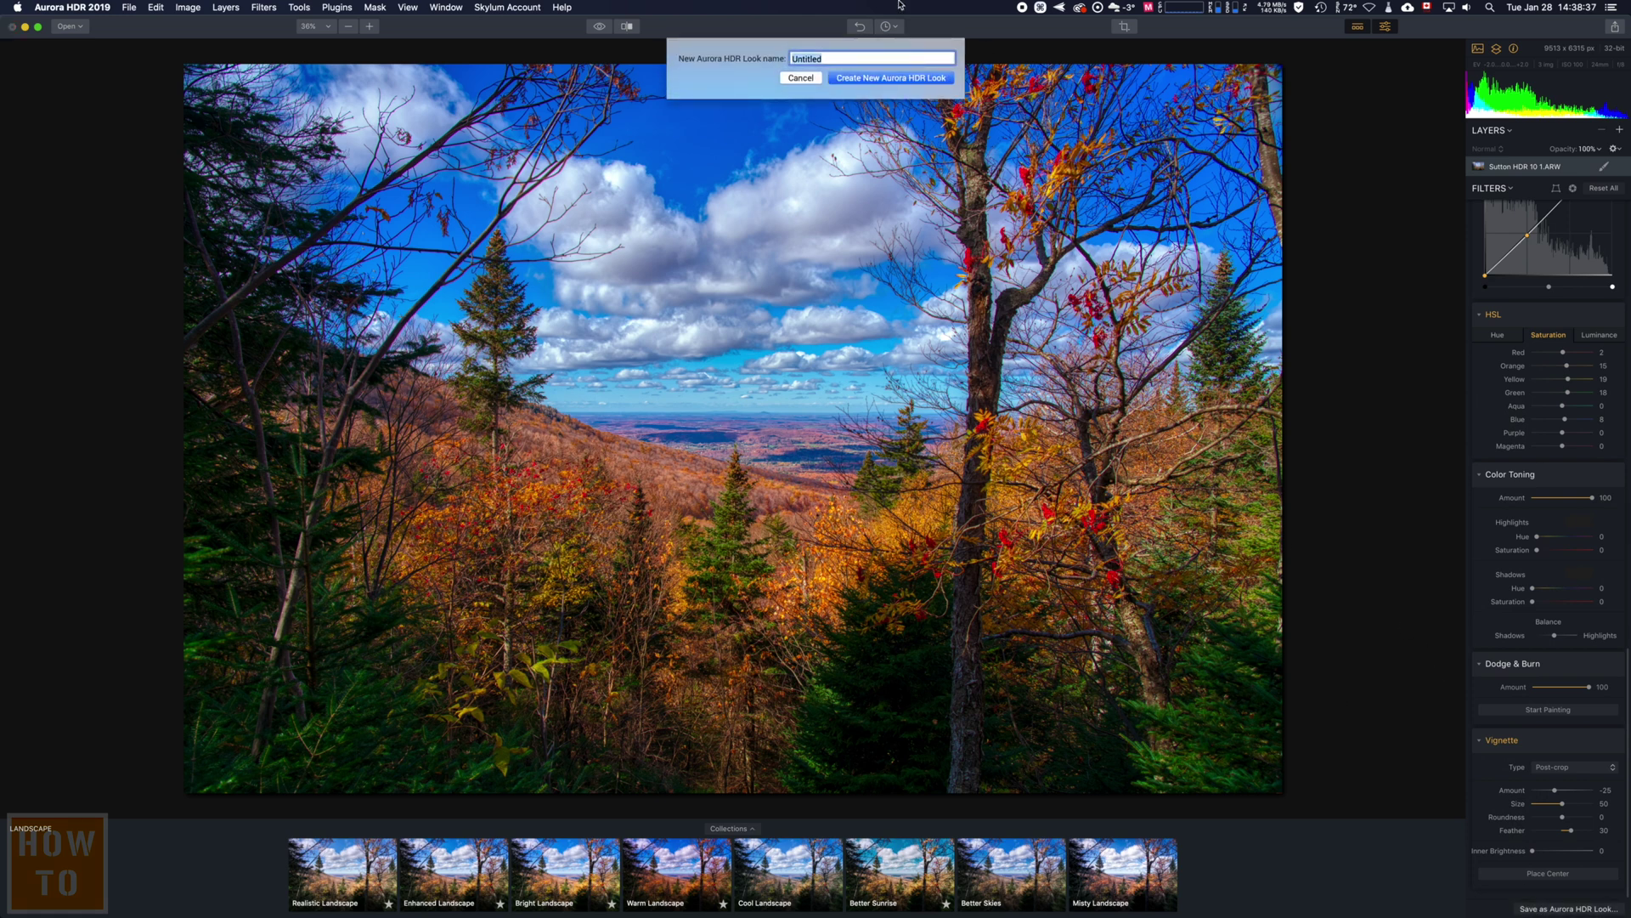
Name the new Look 'How to 1' and create it
type("T")
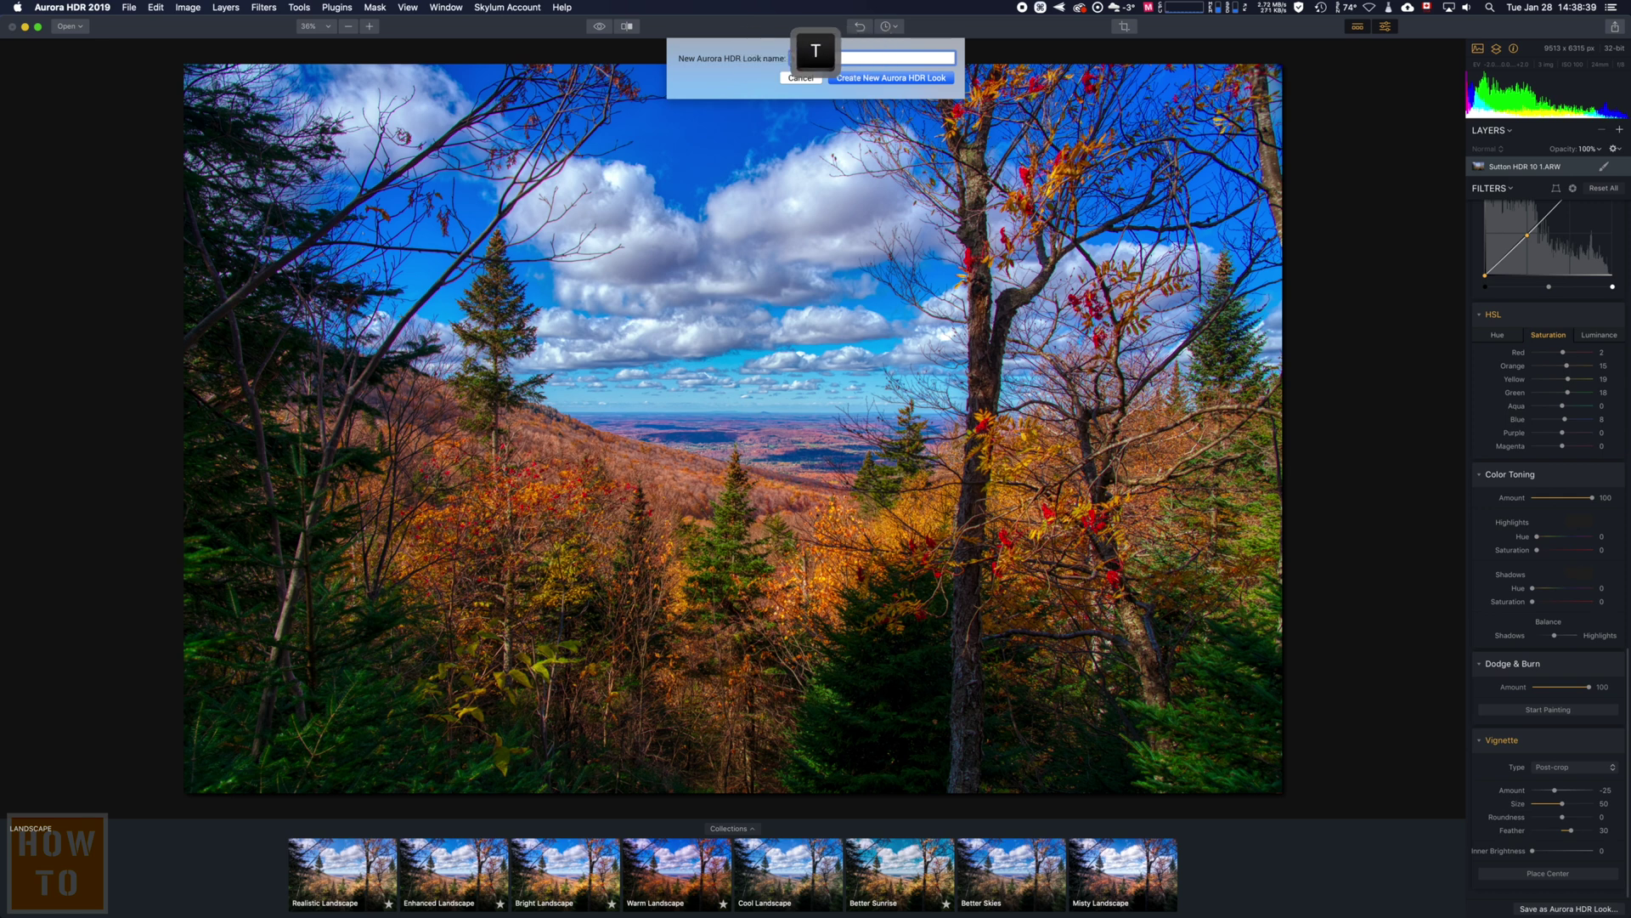
type(" 1")
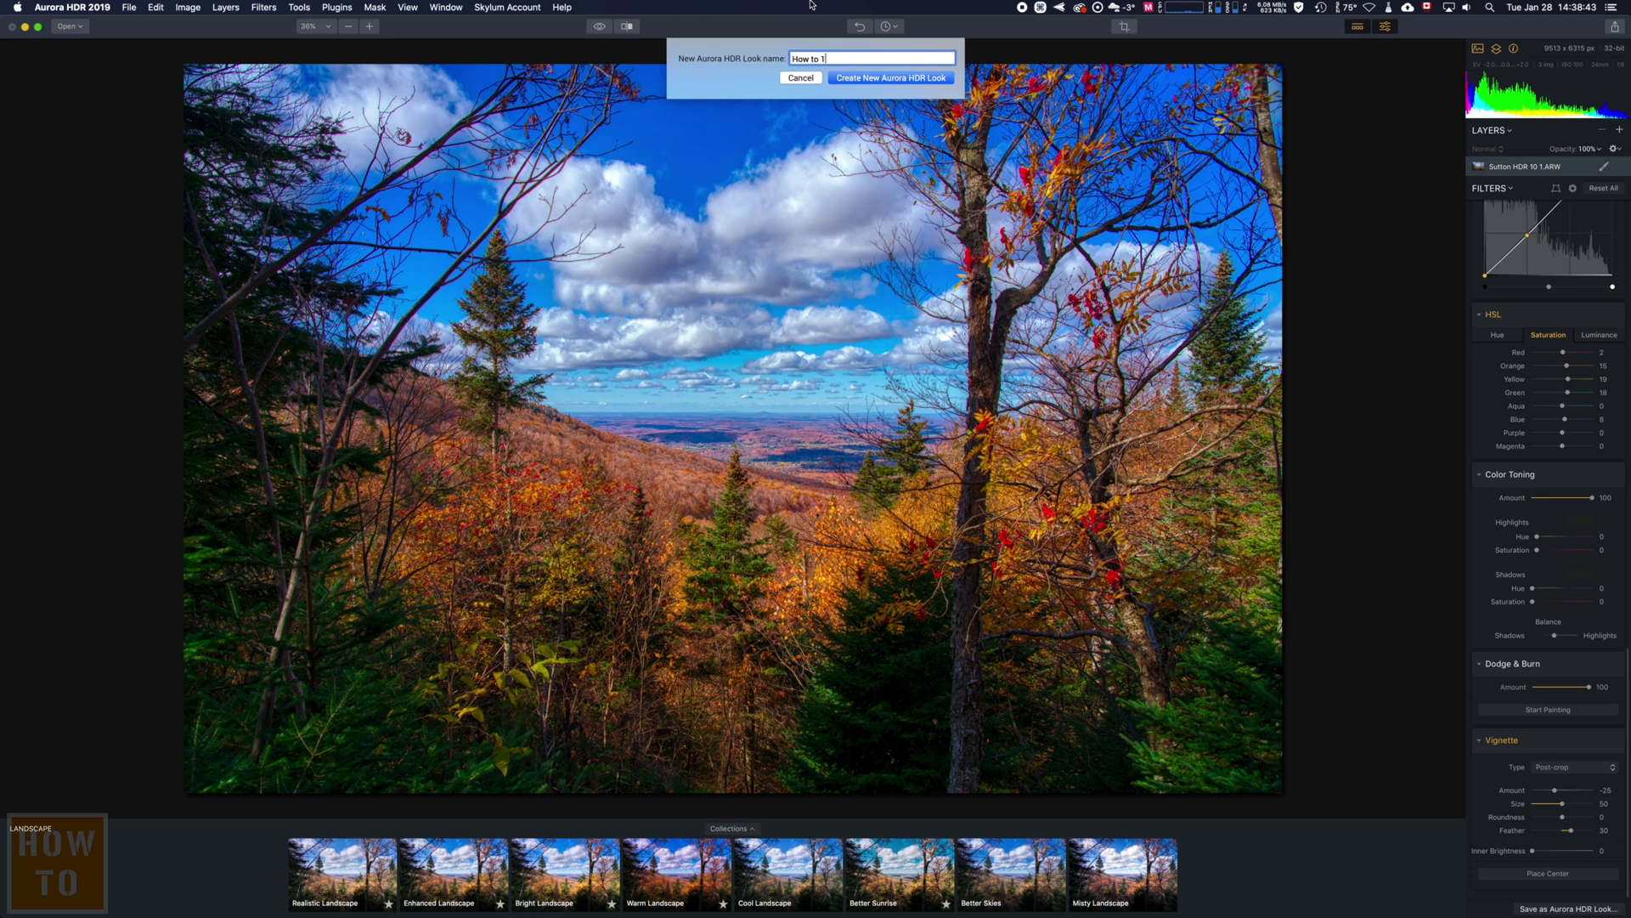
left_click(884, 79)
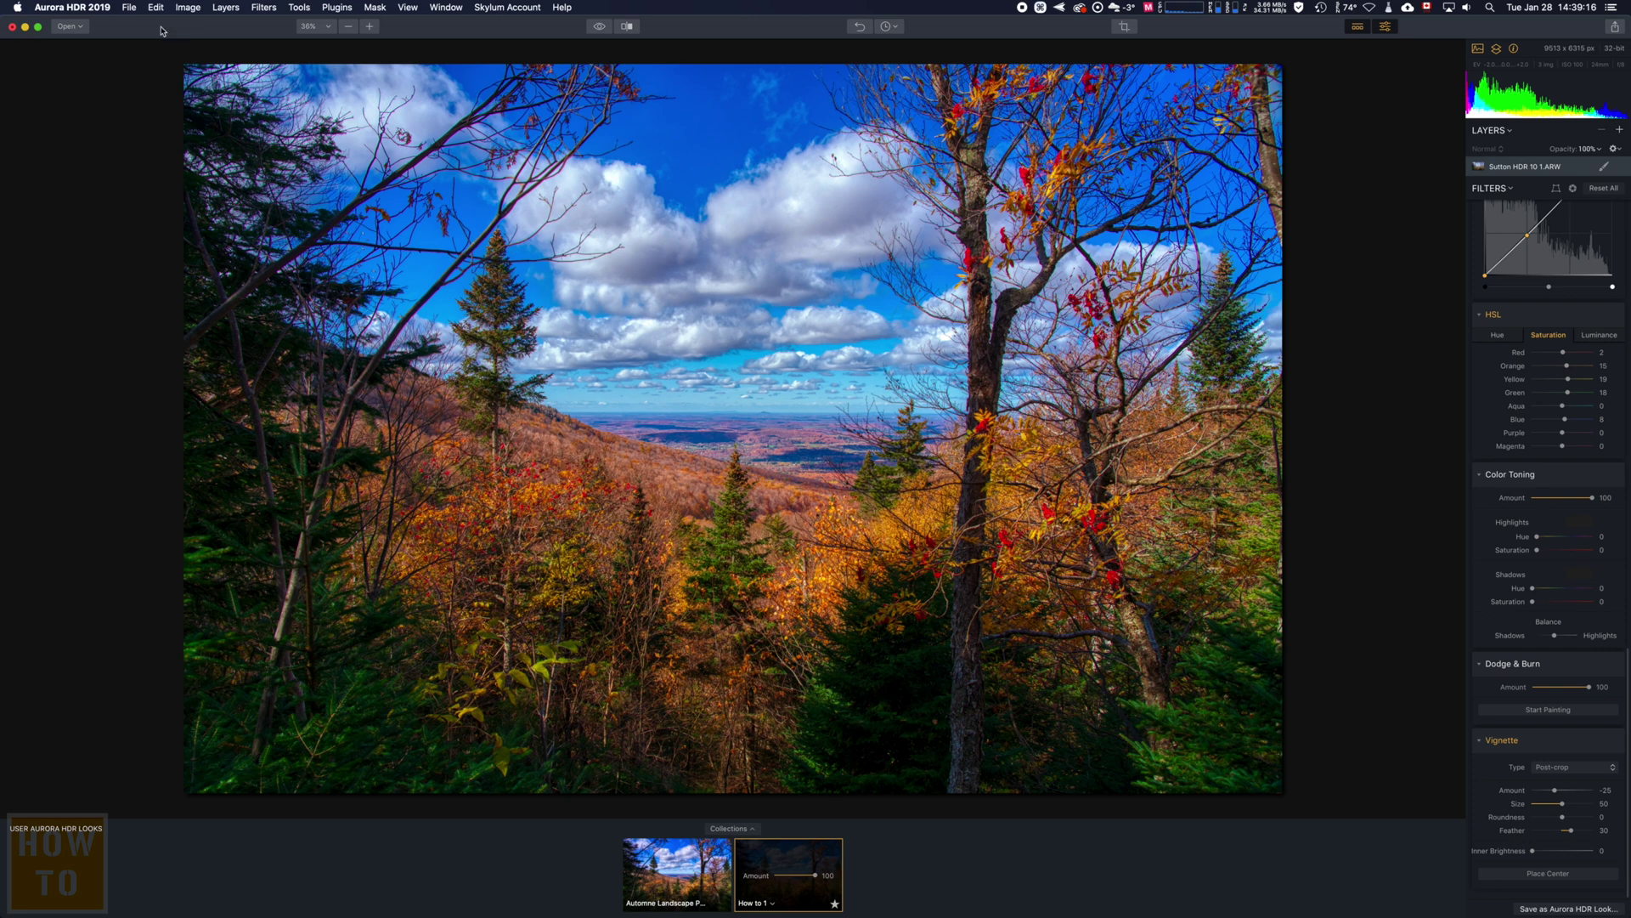
left_click(129, 7)
Export the photo as a full-size JPEG at quality 100, named Sutton HDR 10 1
left_click(143, 79)
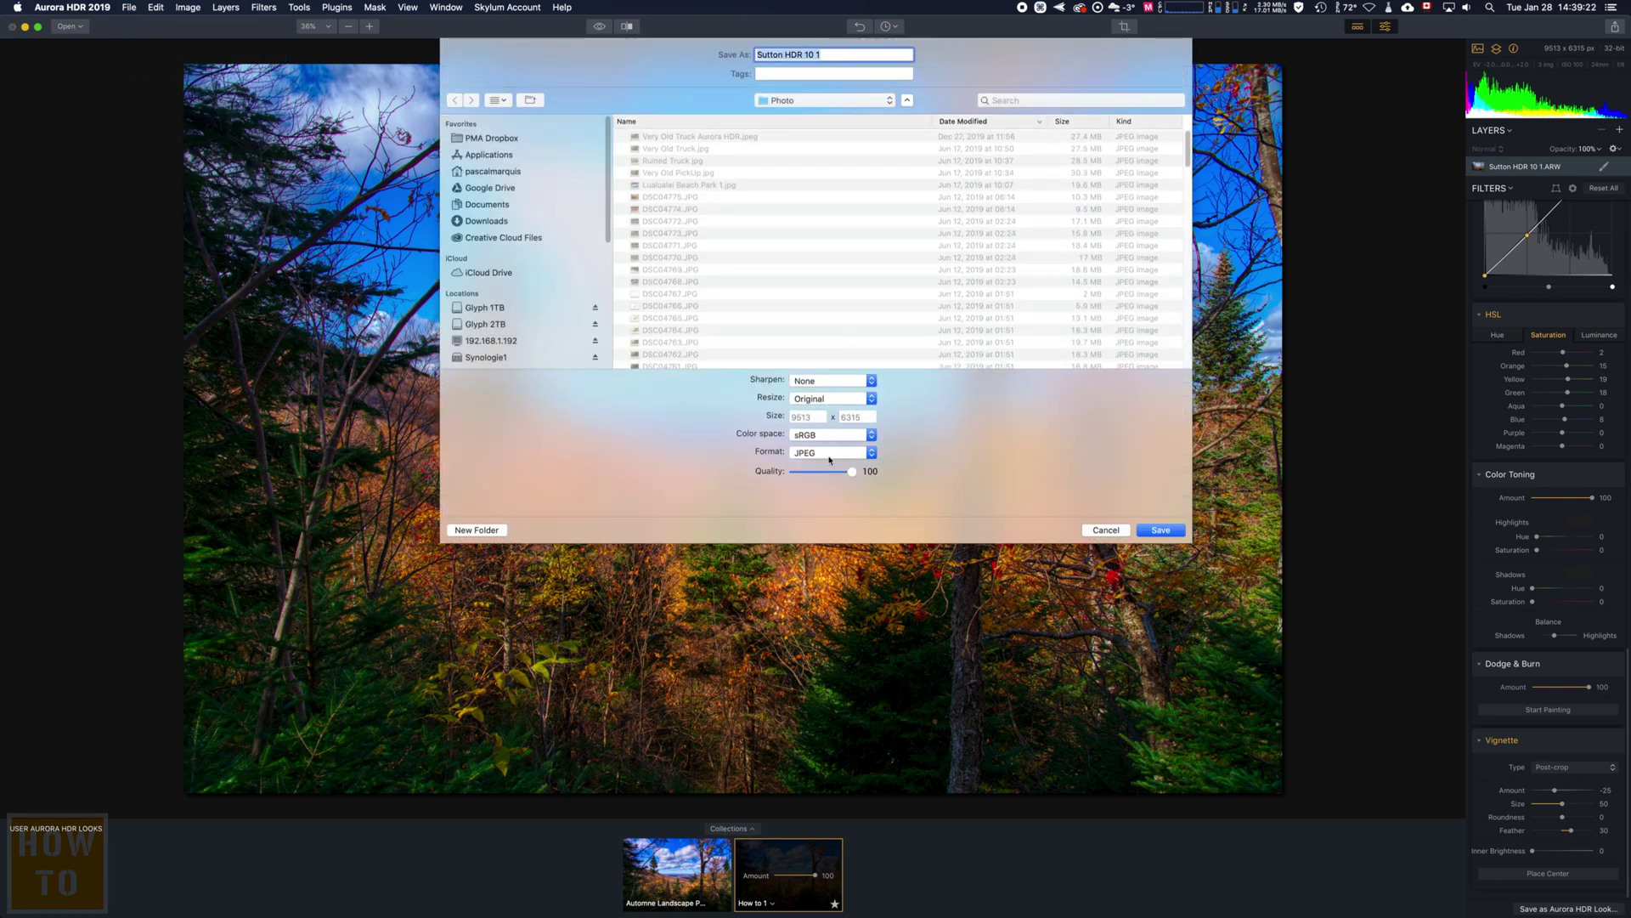
left_click(829, 453)
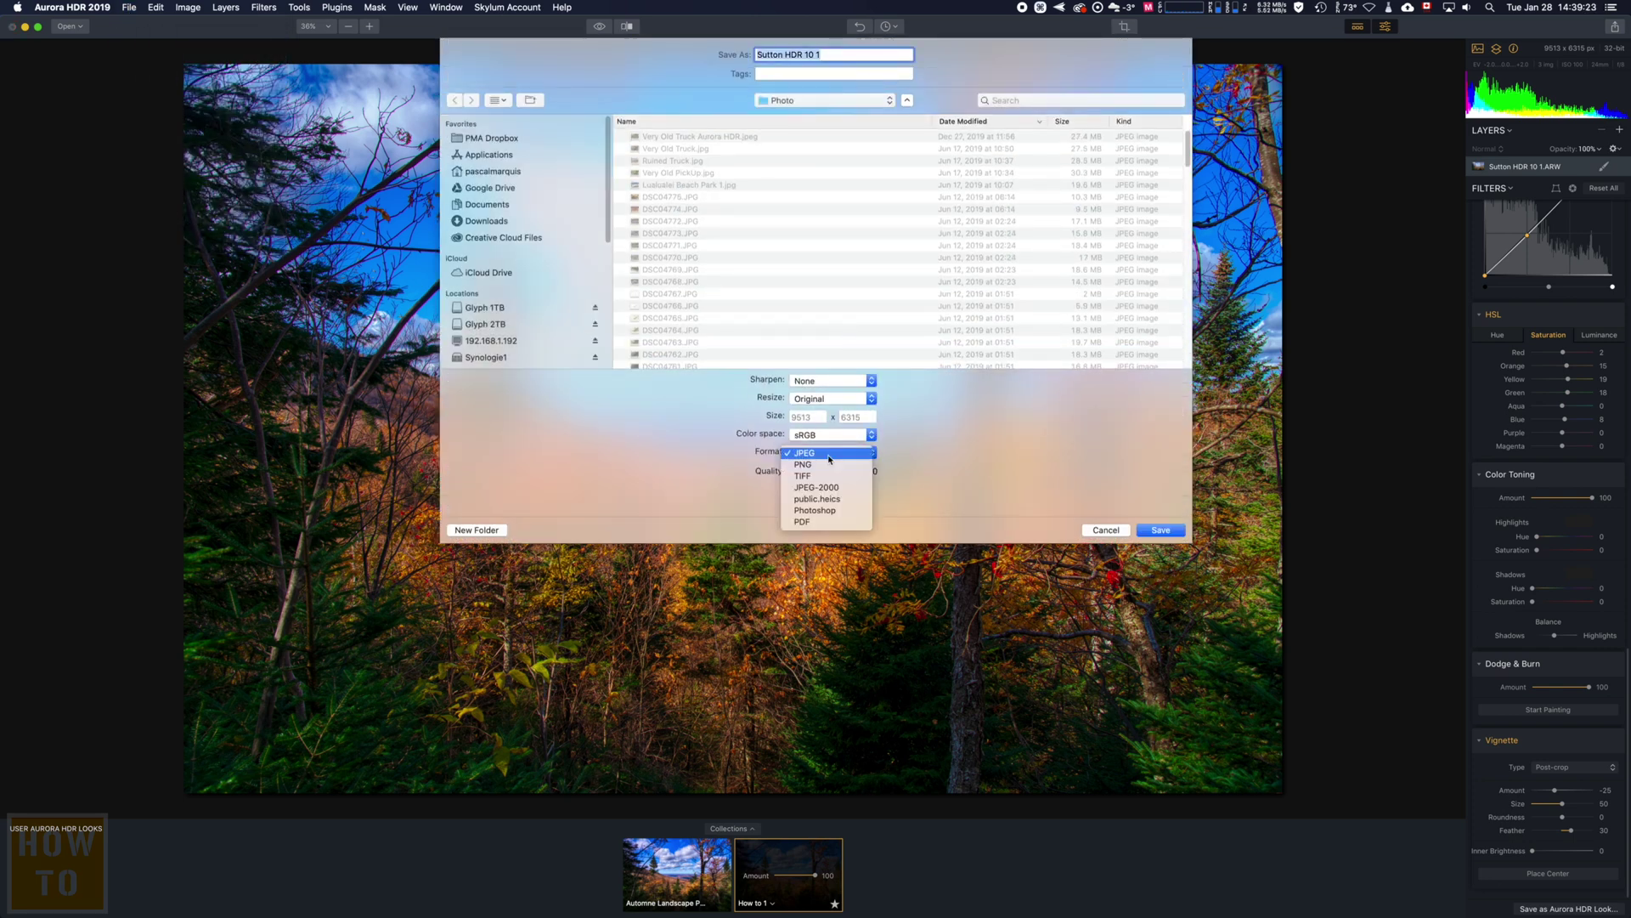
left_click(1001, 464)
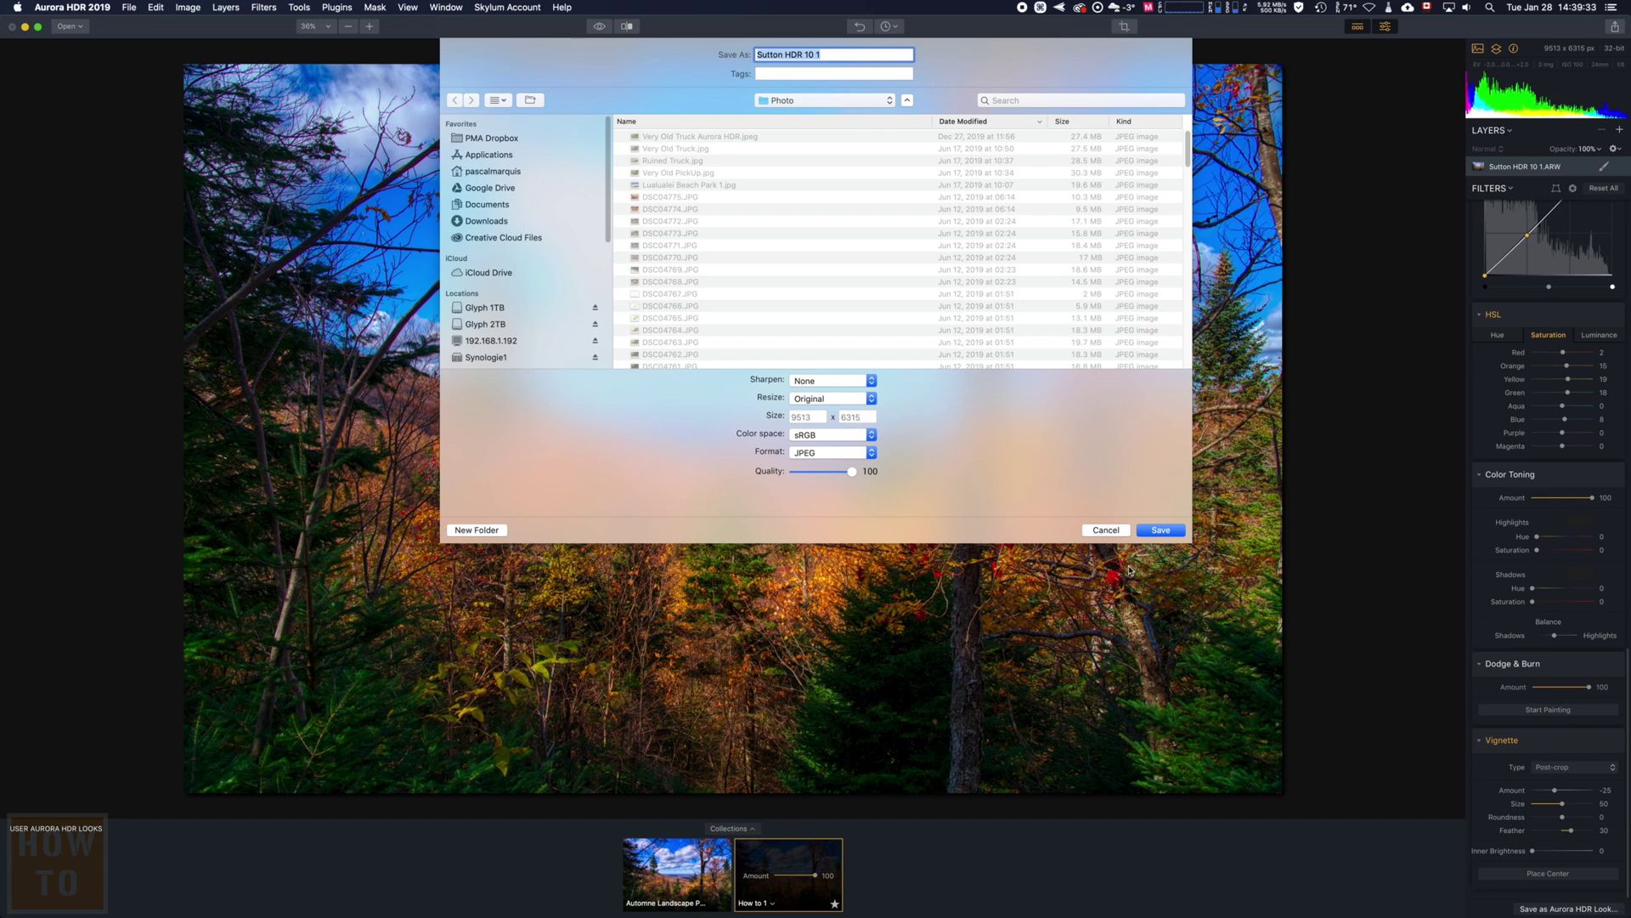
left_click(1106, 530)
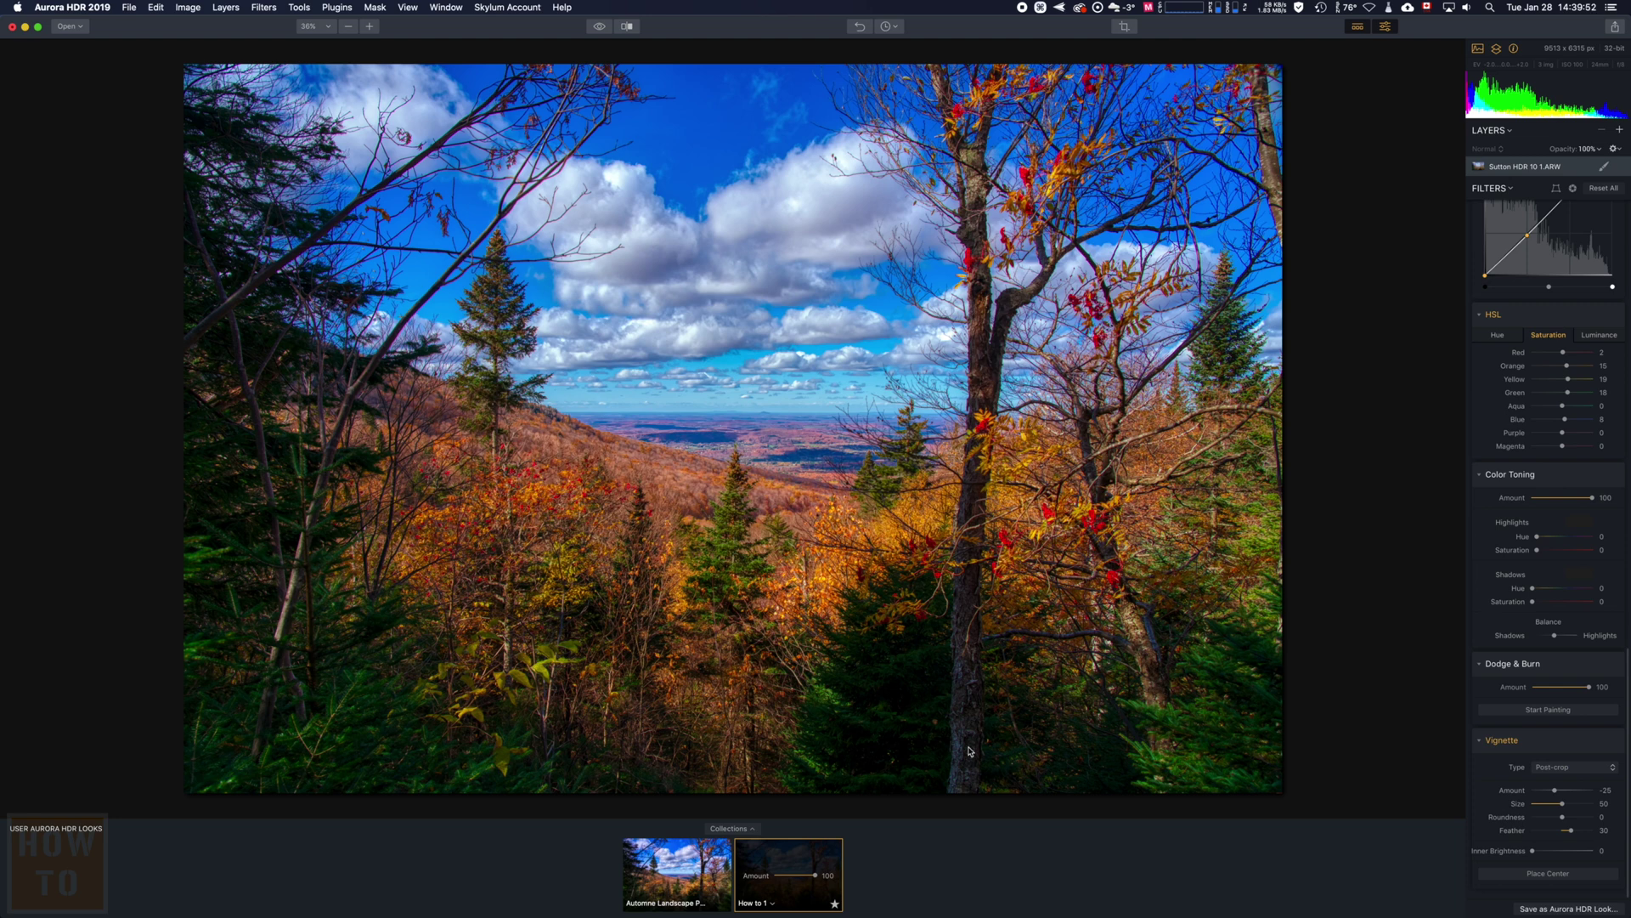